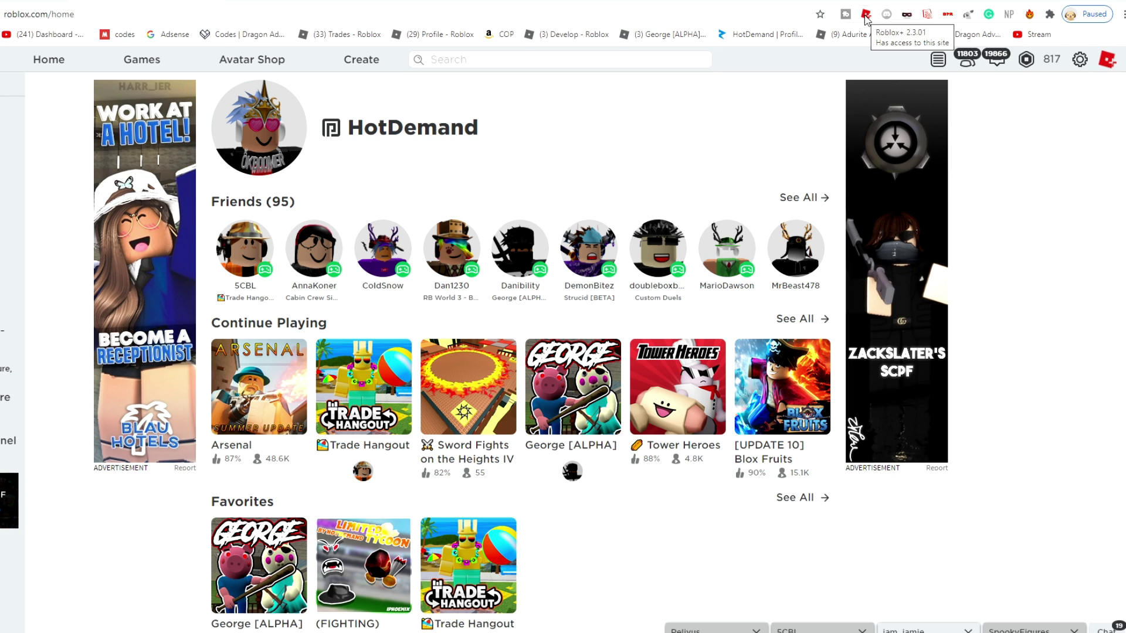
Go from the Roblox+ notifications popup to the account's Notifications settings page
{"action": "left_click", "coordinate": [866, 14]}
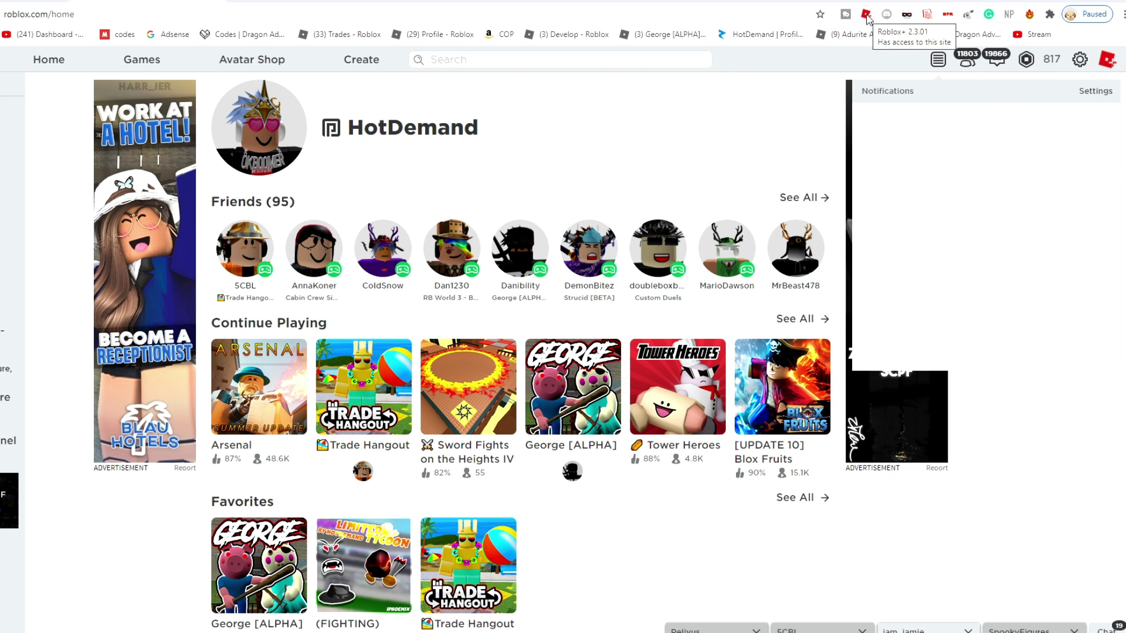
{"action": "left_click", "coordinate": [1097, 93]}
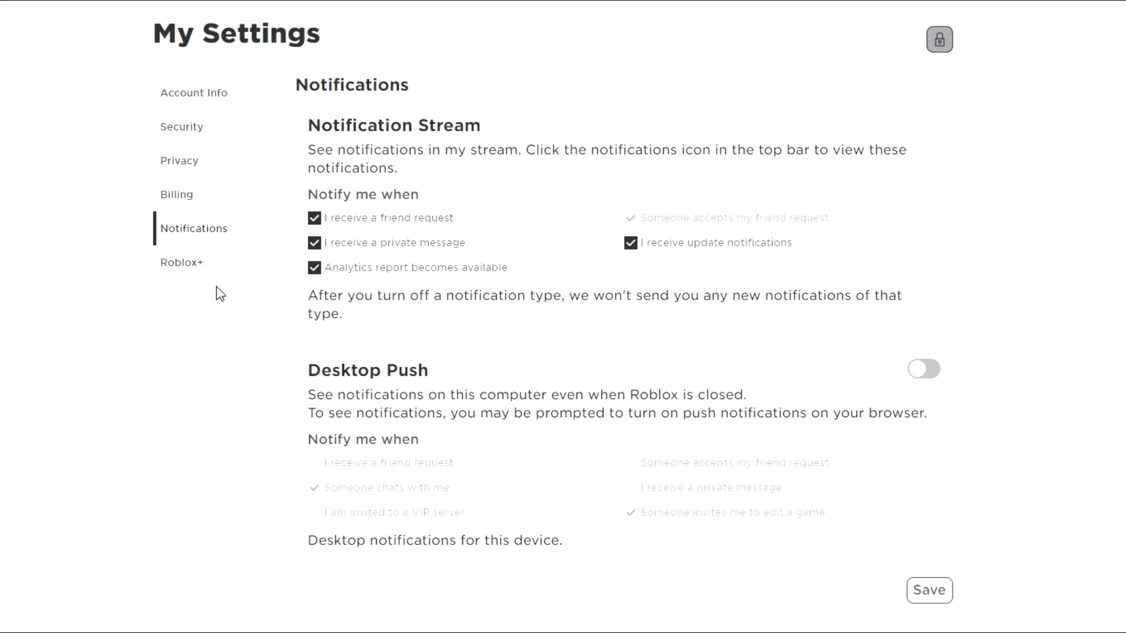
Show the Roblox+ Notifications settings and point out the Group shout notifications option
{"action": "left_click", "coordinate": [169, 271]}
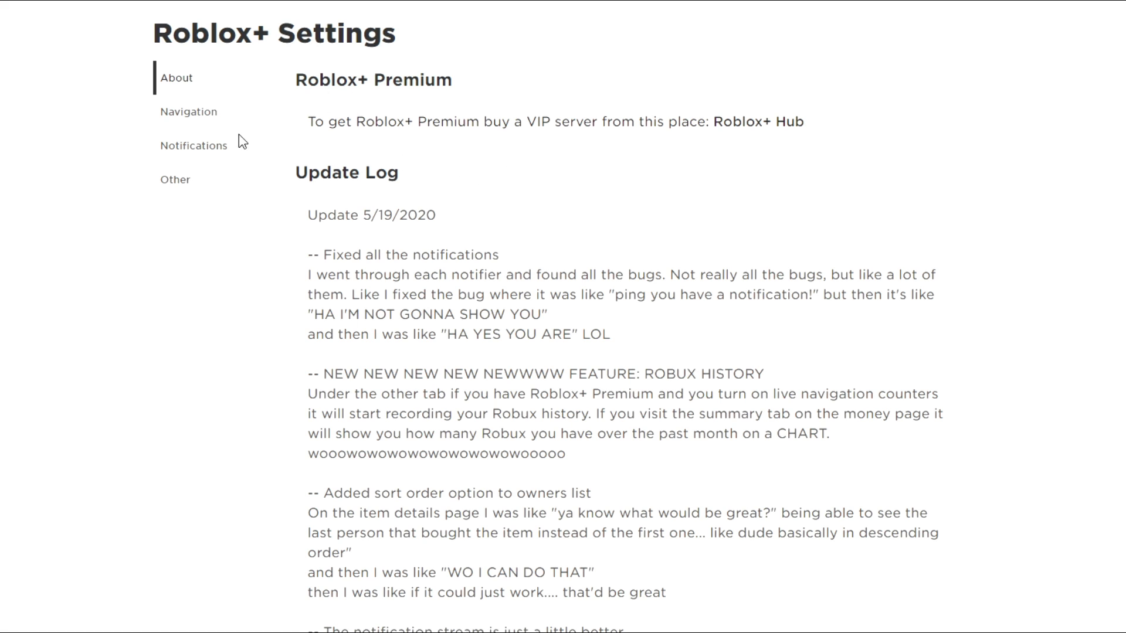
{"action": "left_click", "coordinate": [176, 145]}
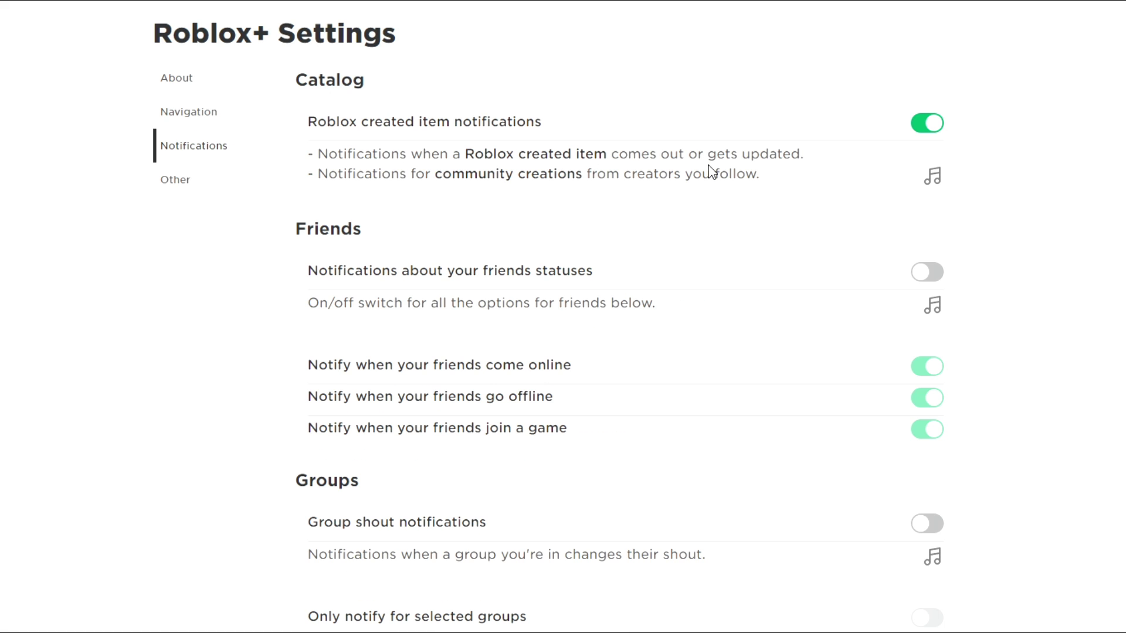
{"action": "scroll", "coordinate": [729, 419], "scroll_direction": "down", "scroll_amount": 3}
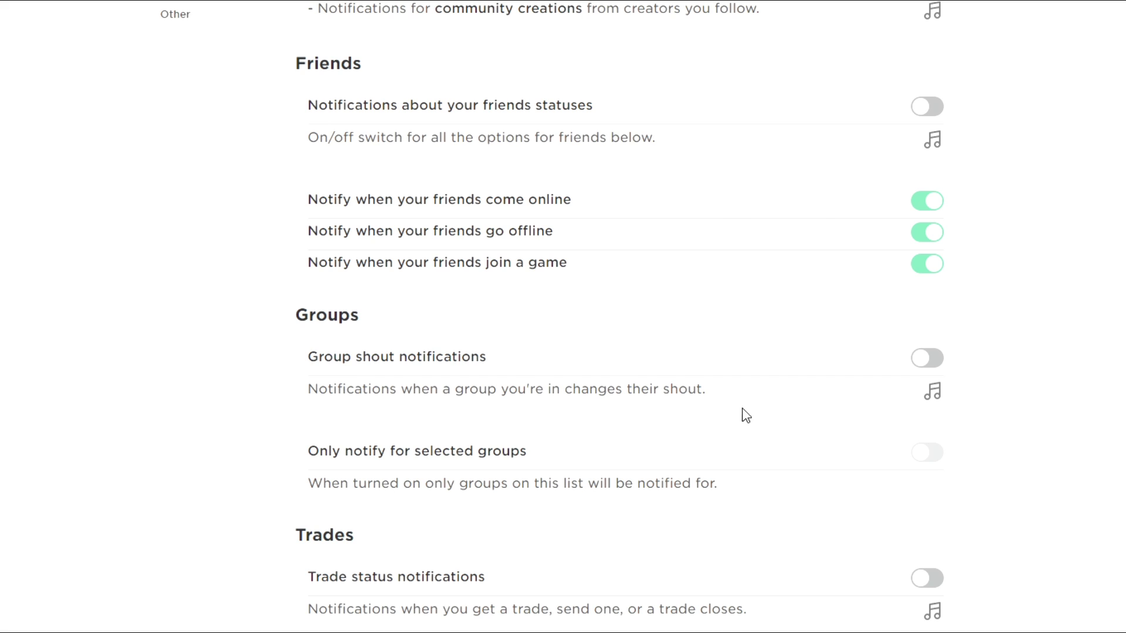
{"action": "left_click_drag", "start_coordinate": [487, 359], "coordinate": [327, 359]}
{"action": "left_click", "coordinate": [367, 355]}
Point out the Trade status and friends-come-online notification options
{"action": "scroll", "coordinate": [392, 351], "scroll_direction": "down", "scroll_amount": 4}
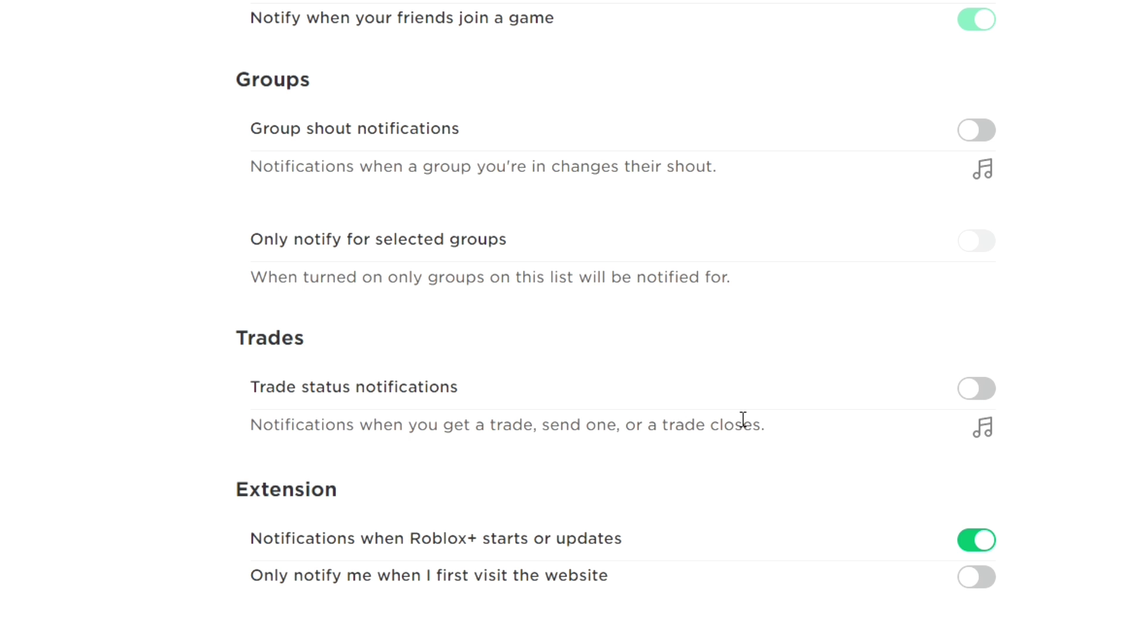
{"action": "left_click_drag", "start_coordinate": [475, 400], "coordinate": [251, 392]}
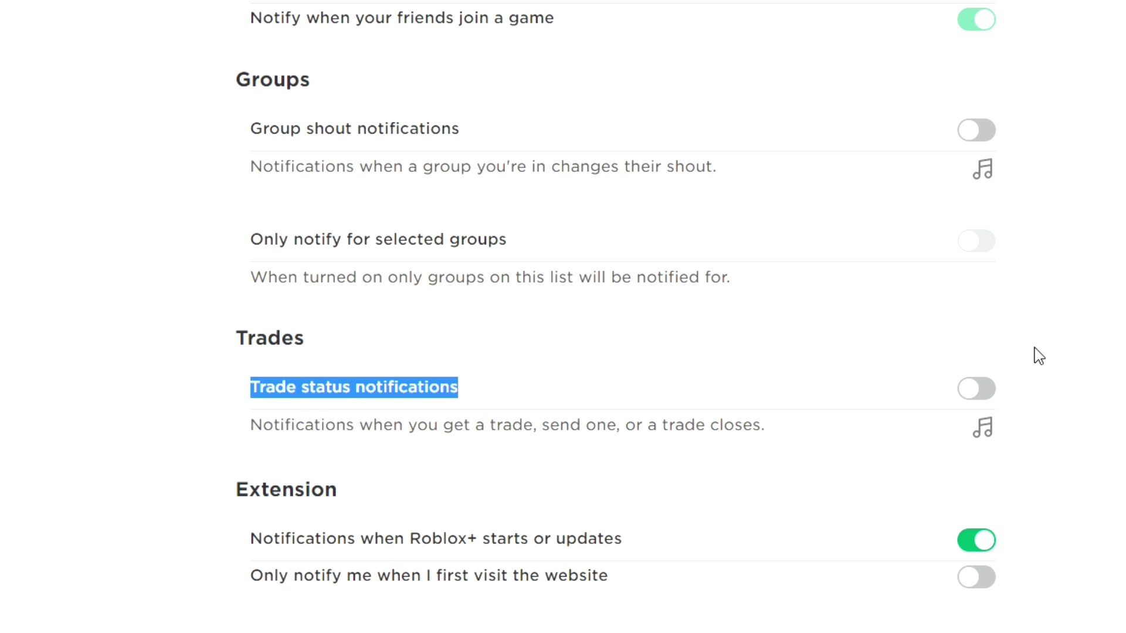
{"action": "left_click", "coordinate": [1020, 389]}
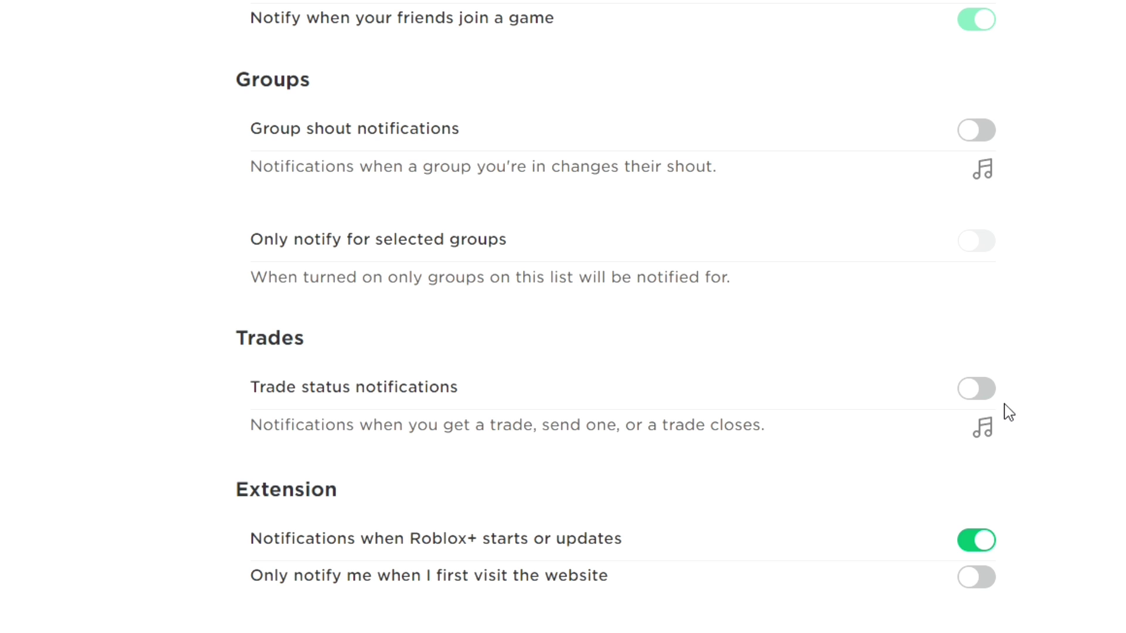
{"action": "scroll", "coordinate": [991, 437], "scroll_direction": "up", "scroll_amount": 5}
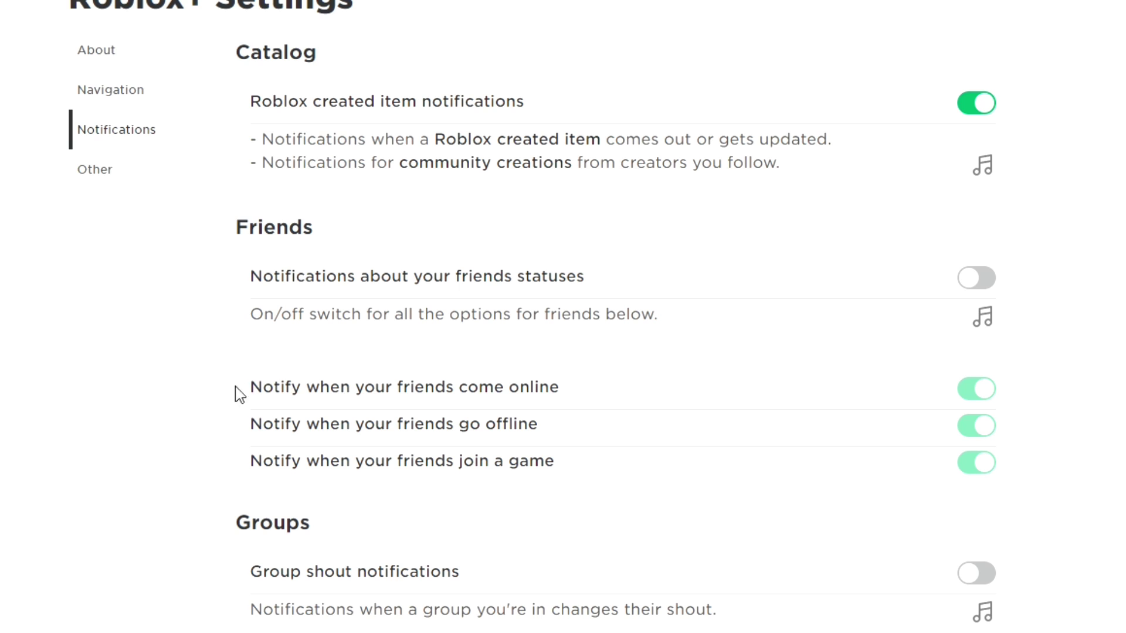
{"action": "left_click_drag", "start_coordinate": [246, 389], "coordinate": [555, 389]}
{"action": "left_click", "coordinate": [555, 389]}
{"action": "scroll", "coordinate": [922, 377], "scroll_direction": "down", "scroll_amount": 5}
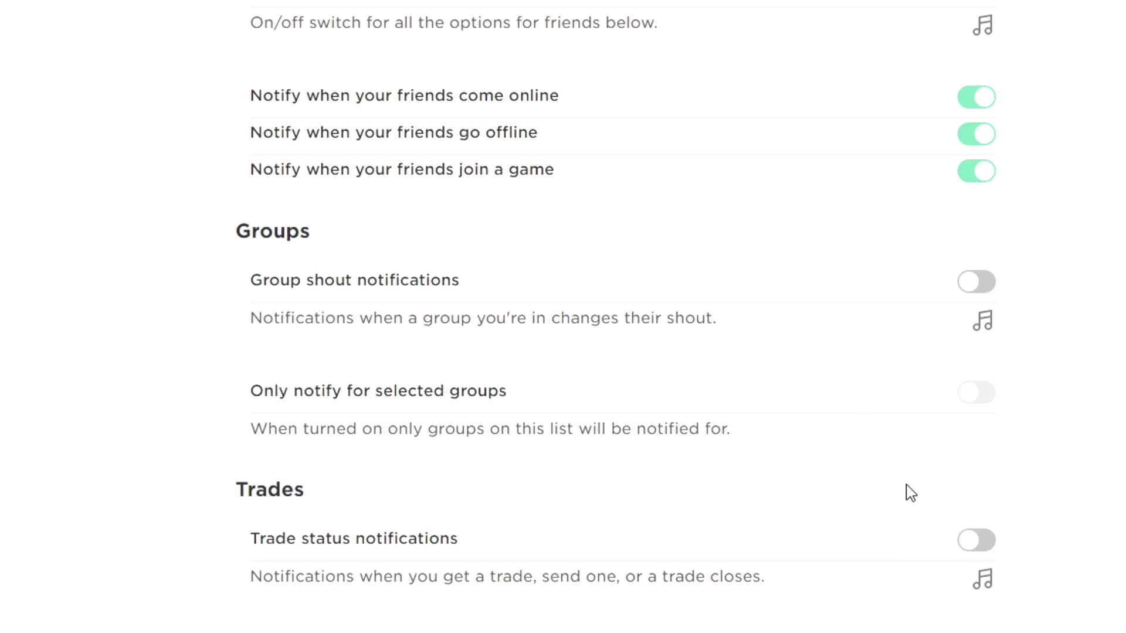
{"action": "scroll", "coordinate": [908, 499], "scroll_direction": "up", "scroll_amount": 5}
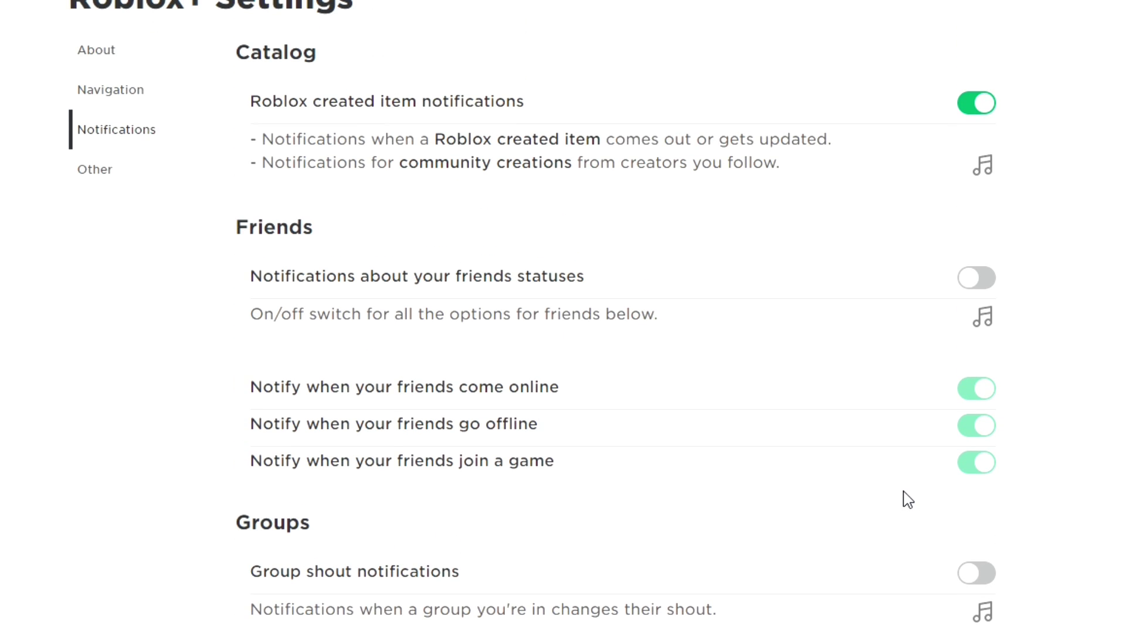
Show the Roblox+ Other settings and highlight 'Display users RAP in header'
{"action": "left_click", "coordinate": [140, 171]}
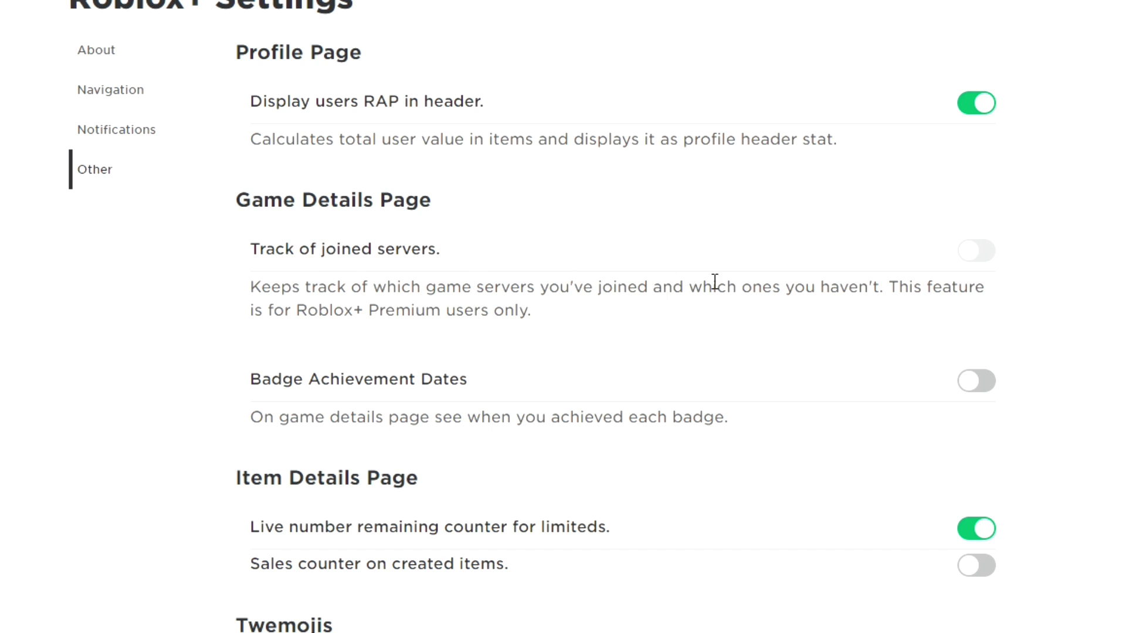
{"action": "left_click_drag", "start_coordinate": [490, 106], "coordinate": [252, 108]}
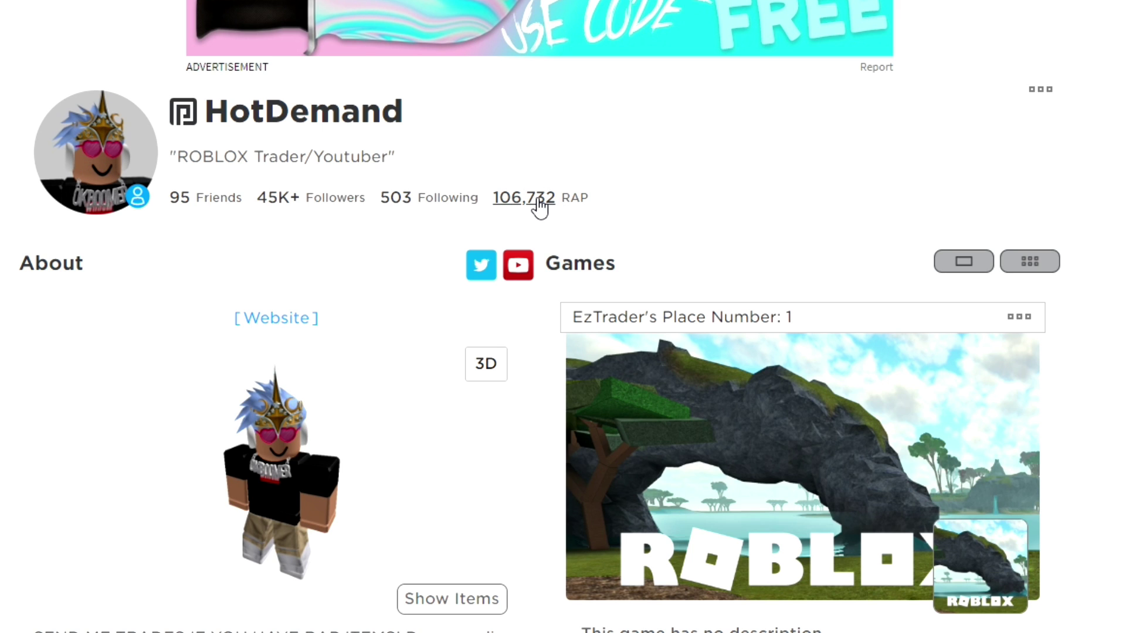
Open the collectibles panel behind the profile's 106,732 RAP total and scroll through it
{"action": "left_click", "coordinate": [531, 202]}
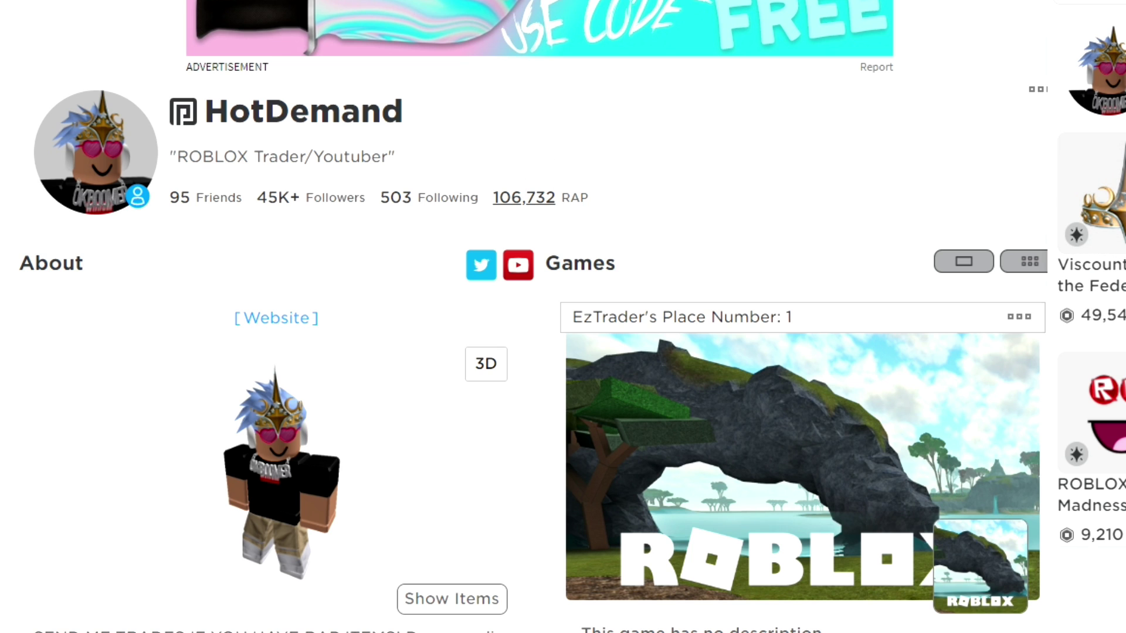
{"action": "scroll", "coordinate": [1091, 281], "scroll_direction": "down", "scroll_amount": 5}
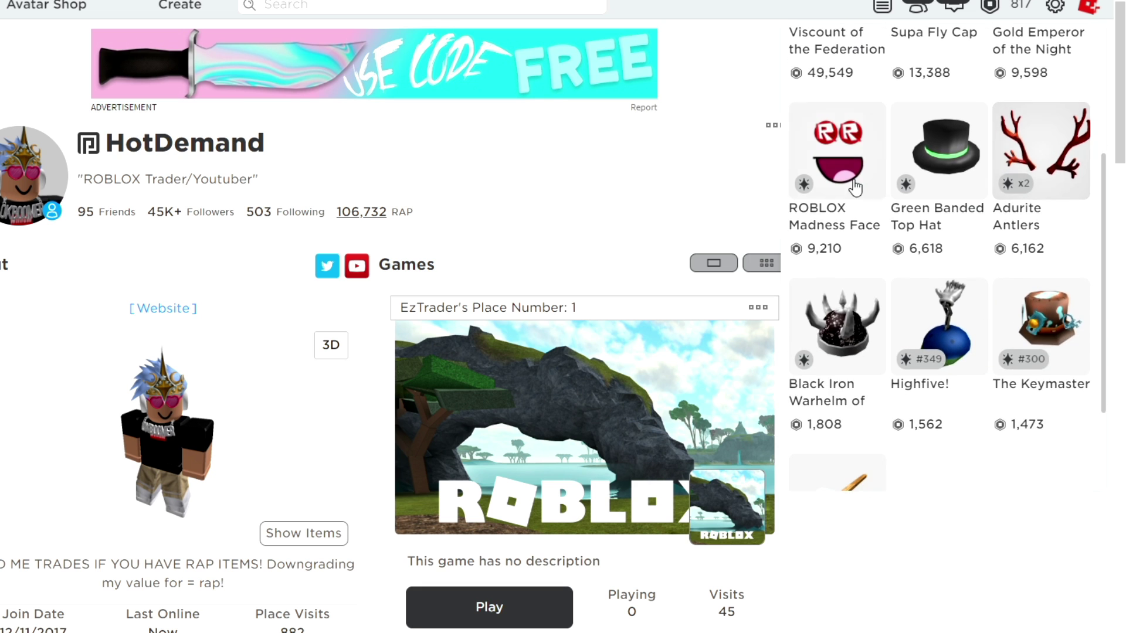
{"action": "scroll", "coordinate": [1091, 282], "scroll_direction": "up", "scroll_amount": 5}
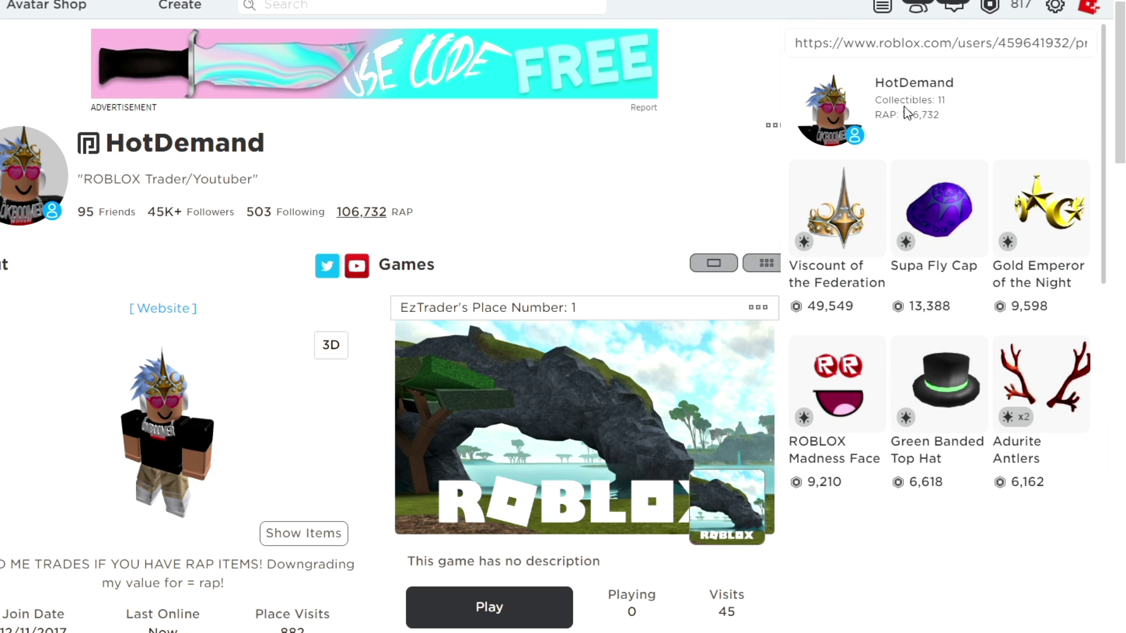
{"action": "left_click_drag", "start_coordinate": [890, 102], "coordinate": [962, 103]}
{"action": "scroll", "coordinate": [1008, 232], "scroll_direction": "down", "scroll_amount": 4}
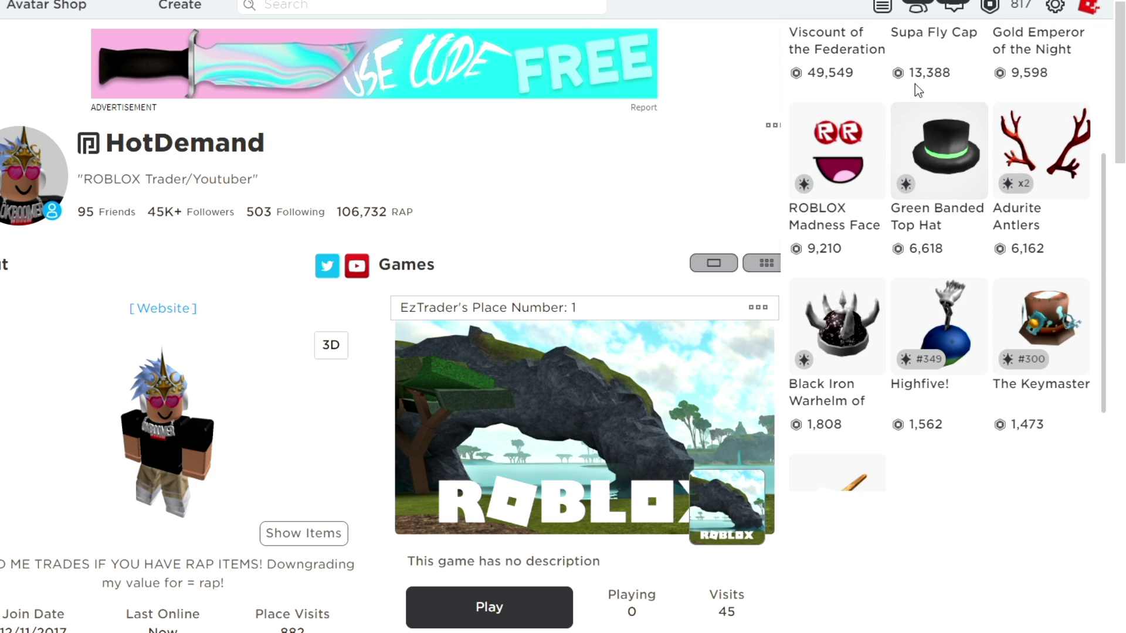
{"action": "scroll", "coordinate": [1007, 230], "scroll_direction": "down", "scroll_amount": 2}
{"action": "scroll", "coordinate": [997, 234], "scroll_direction": "up", "scroll_amount": 6}
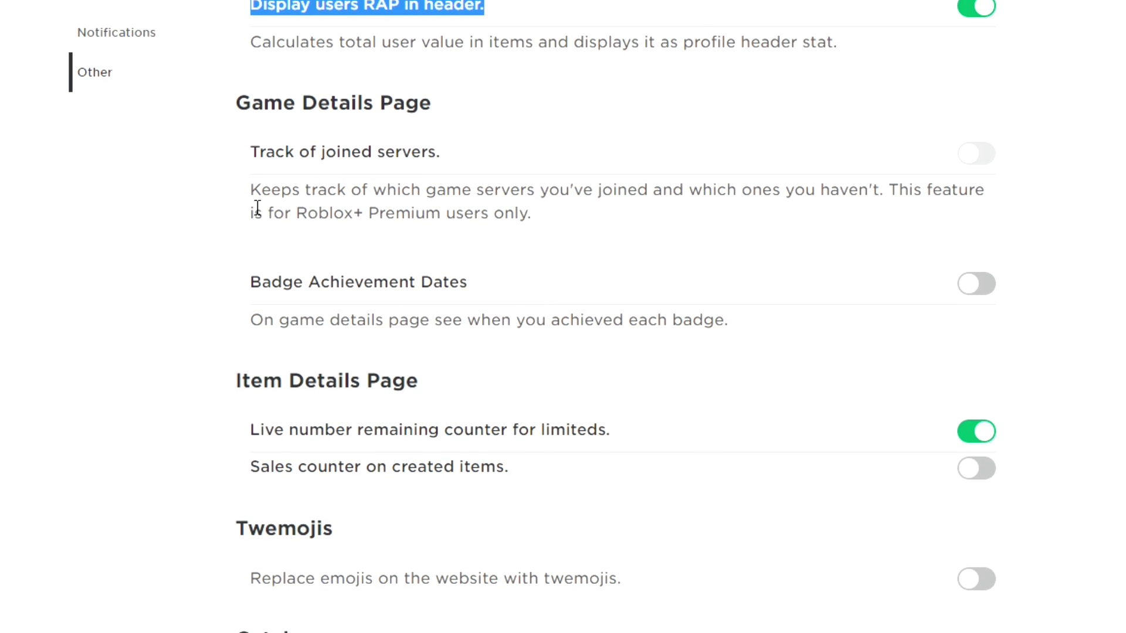
Scroll down through the Roblox+ Other settings
{"action": "scroll", "coordinate": [319, 281], "scroll_direction": "down", "scroll_amount": 5}
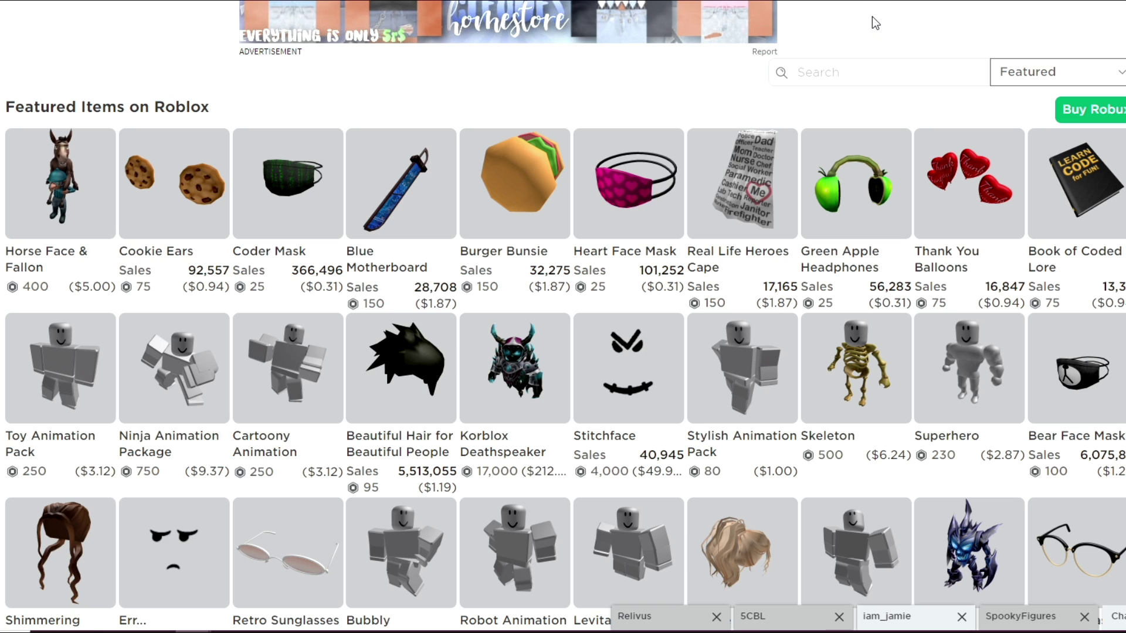
View revenue estimates for featured items' sales counts, such as Burger Bunsie and Heart Face Mask
{"action": "mouse_move", "coordinate": [655, 273]}
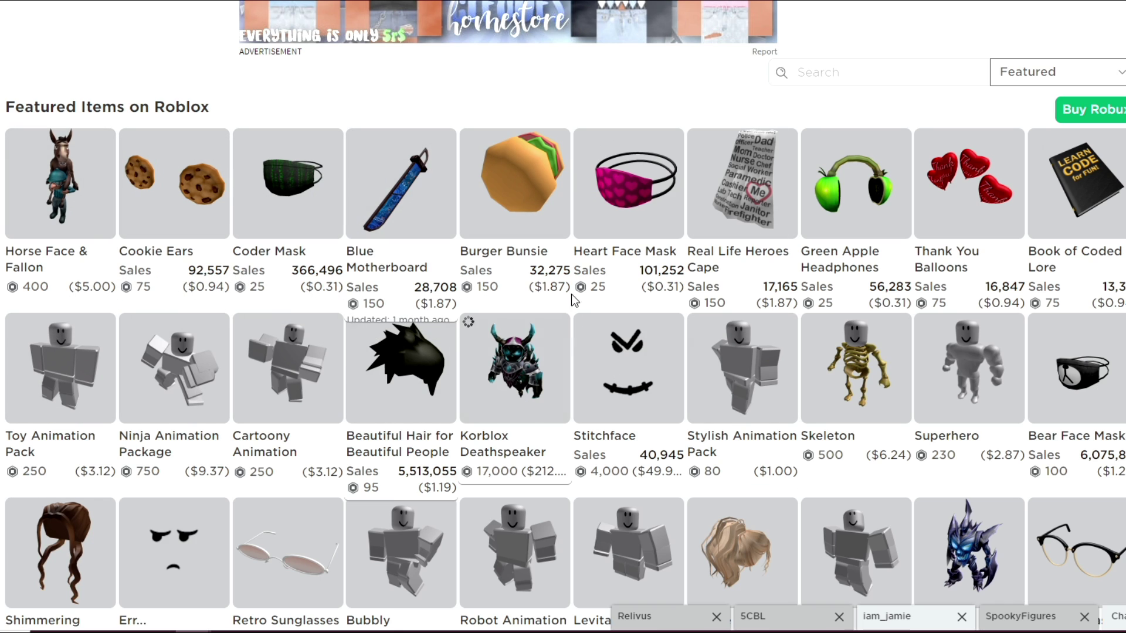
{"action": "mouse_move", "coordinate": [506, 276]}
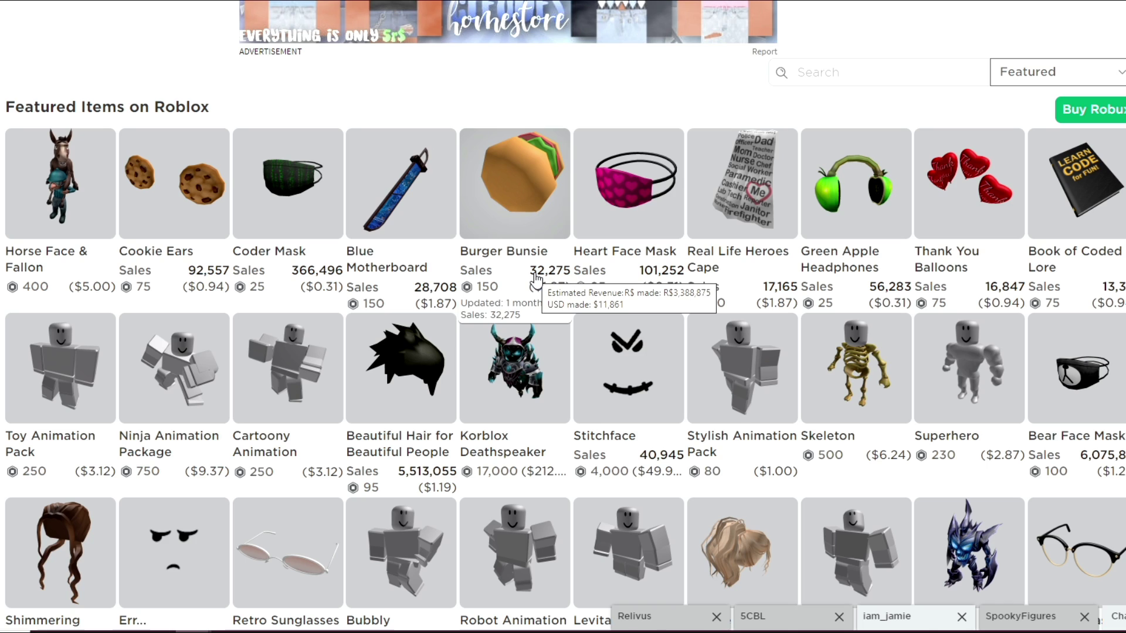
{"action": "mouse_move", "coordinate": [535, 202]}
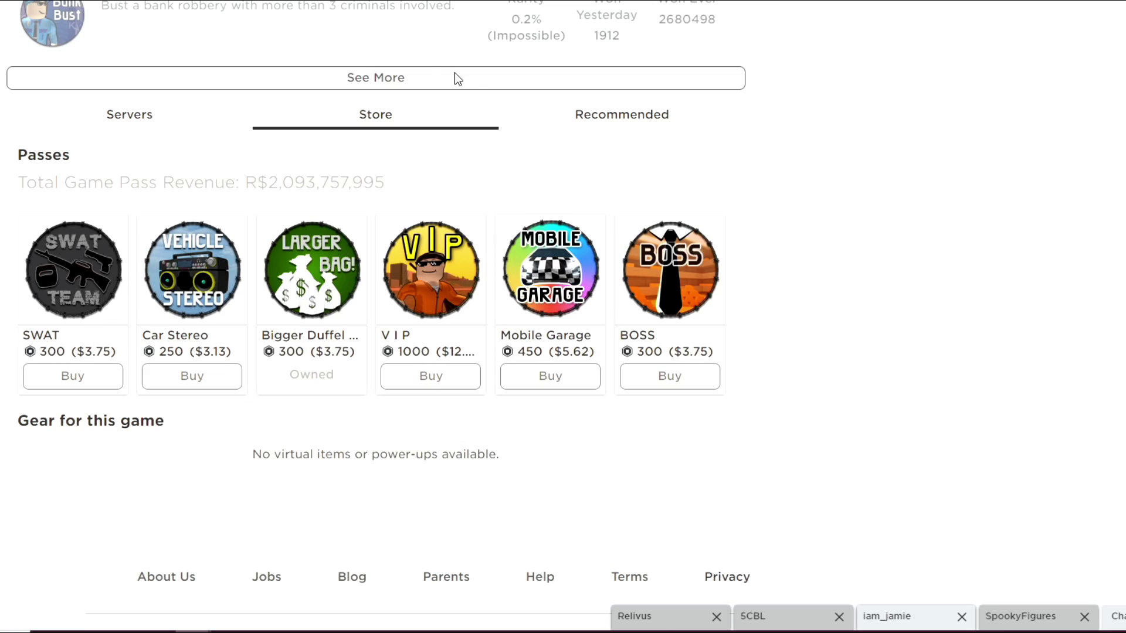
Point out Jailbreak's R$2,093,757,995 game pass revenue, then open the VIP pass
{"action": "scroll", "coordinate": [455, 78], "scroll_direction": "up", "scroll_amount": 15}
{"action": "scroll", "coordinate": [607, 101], "scroll_direction": "up", "scroll_amount": 5}
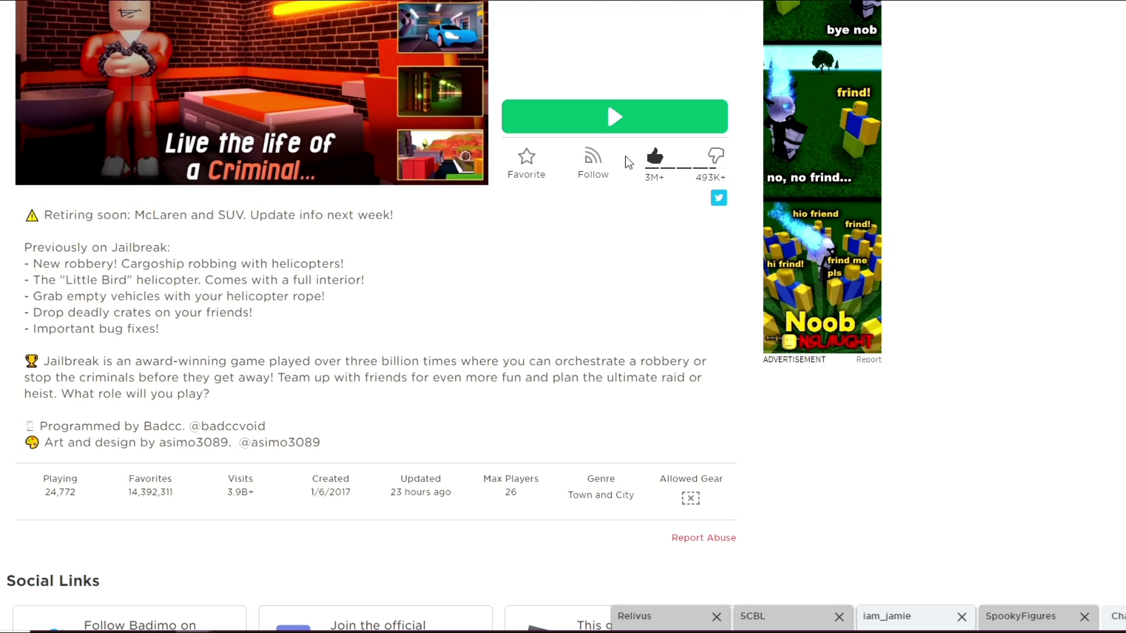
{"action": "scroll", "coordinate": [606, 248], "scroll_direction": "down", "scroll_amount": 15}
{"action": "scroll", "coordinate": [512, 197], "scroll_direction": "down", "scroll_amount": 5}
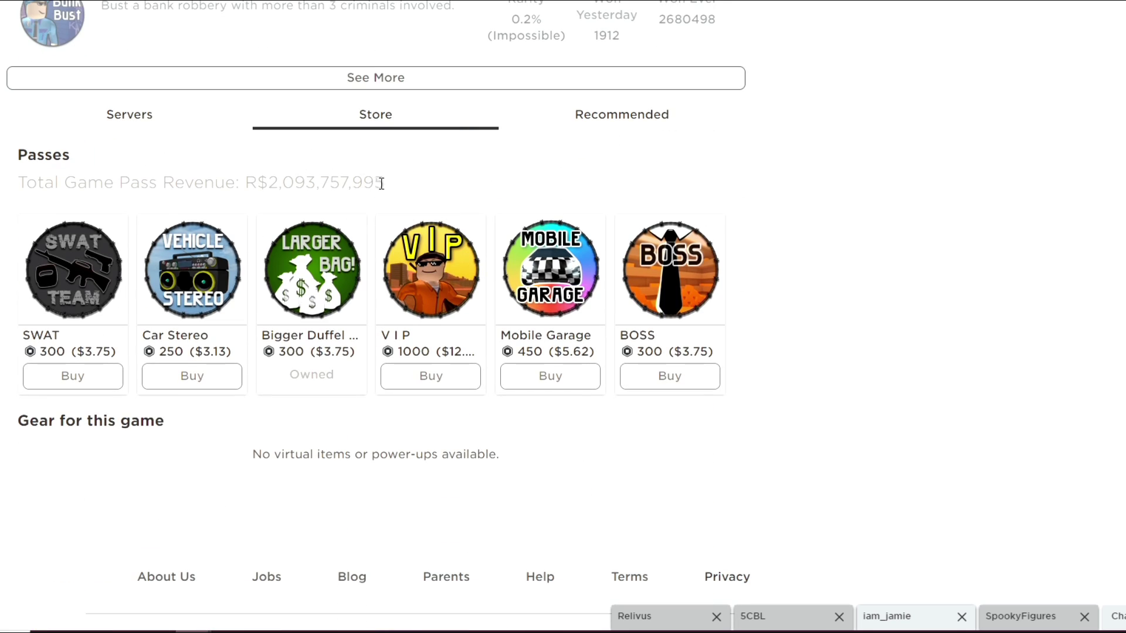
{"action": "left_click_drag", "start_coordinate": [378, 183], "coordinate": [268, 182]}
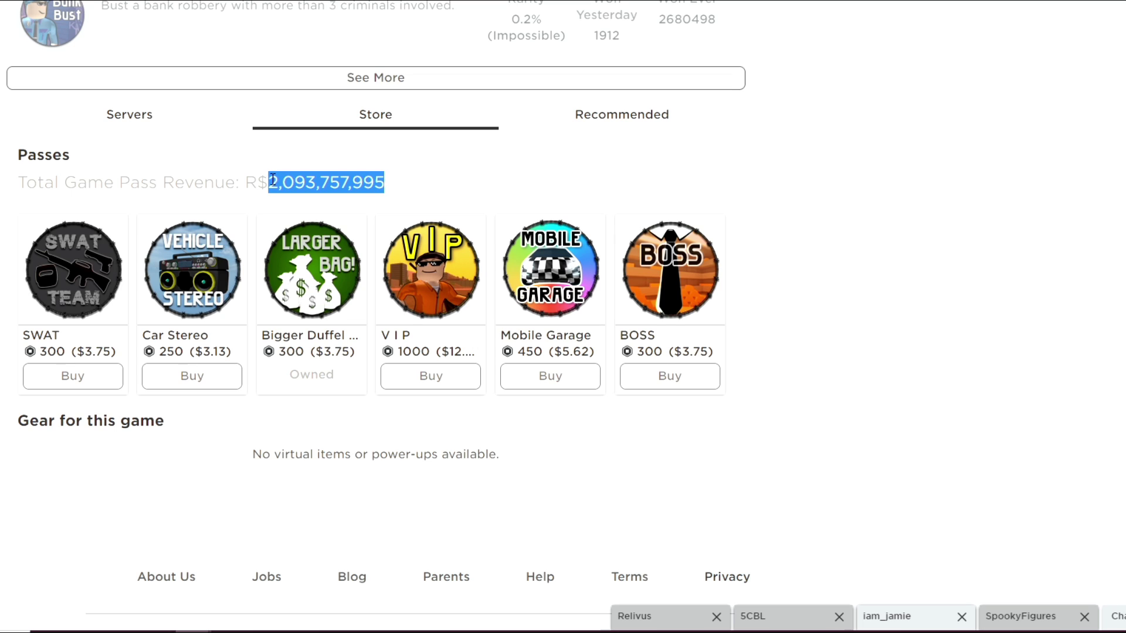
{"action": "left_click", "coordinate": [272, 180]}
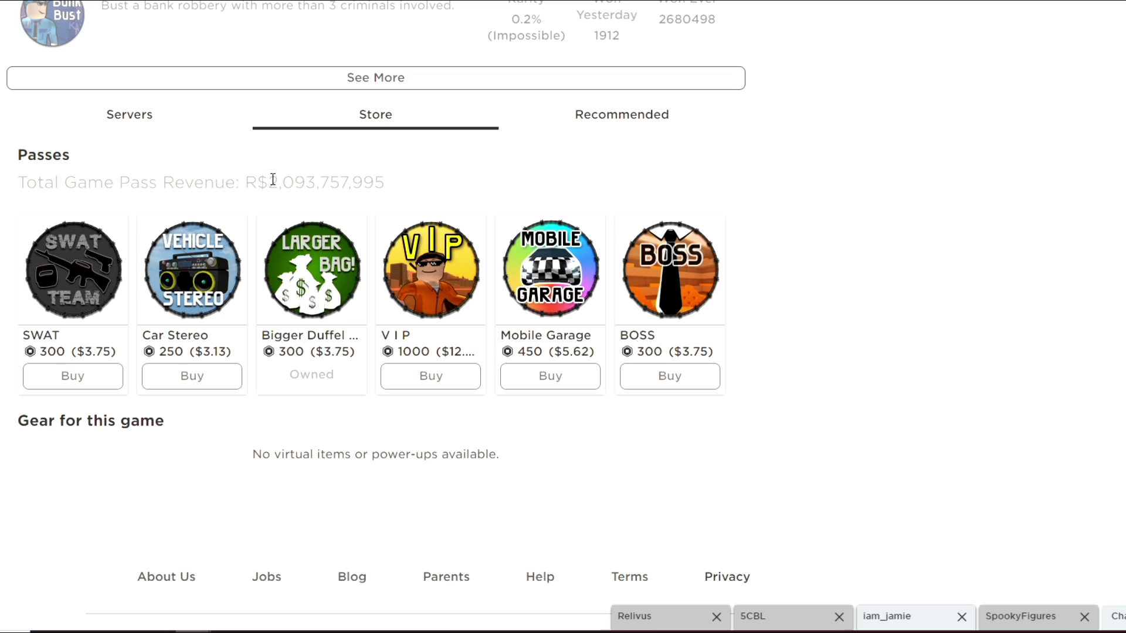
{"action": "left_click_drag", "start_coordinate": [273, 179], "coordinate": [386, 185]}
{"action": "left_click", "coordinate": [387, 184]}
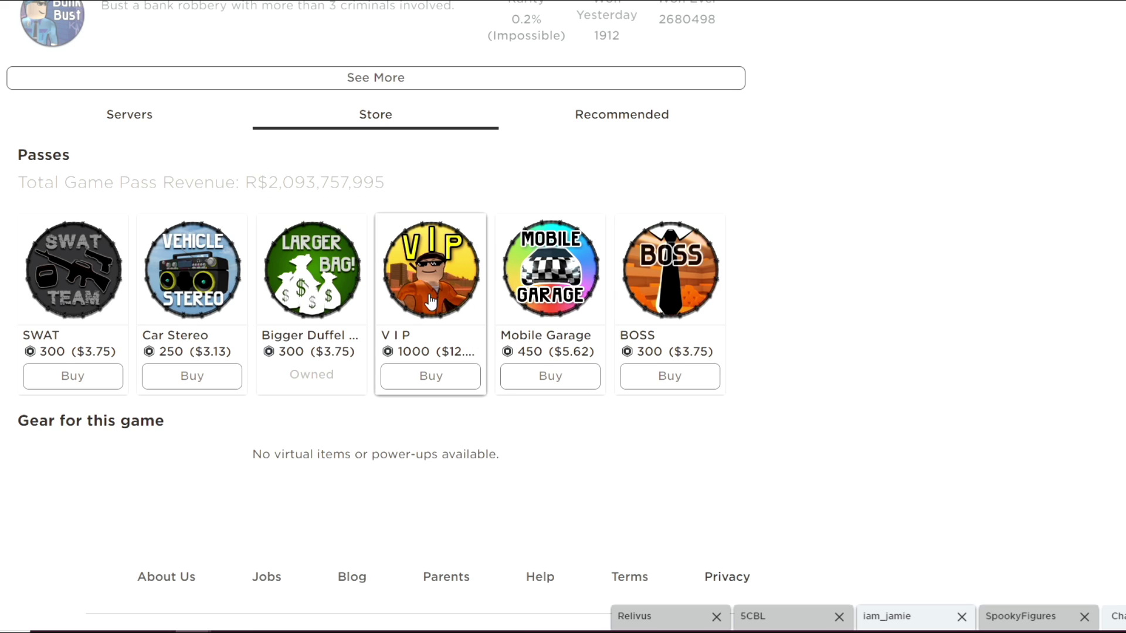
{"action": "left_click", "coordinate": [438, 283]}
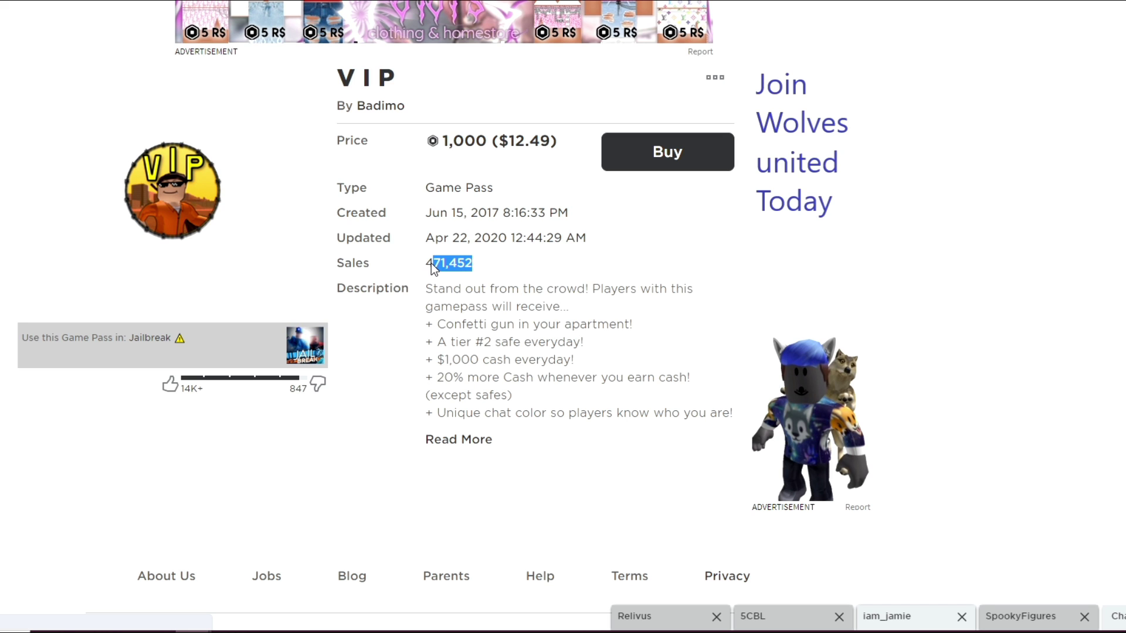
Point out the VIP pass's 06-16-2017 creation date and 471,452 sales count
{"action": "left_click", "coordinate": [577, 262]}
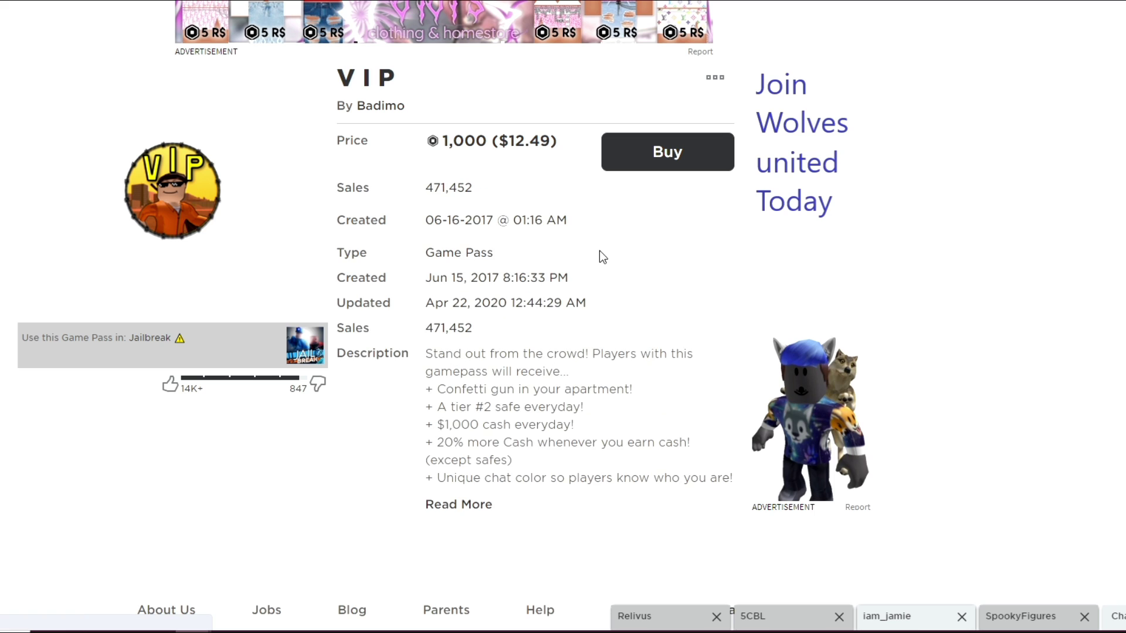
{"action": "left_click_drag", "start_coordinate": [399, 217], "coordinate": [569, 221]}
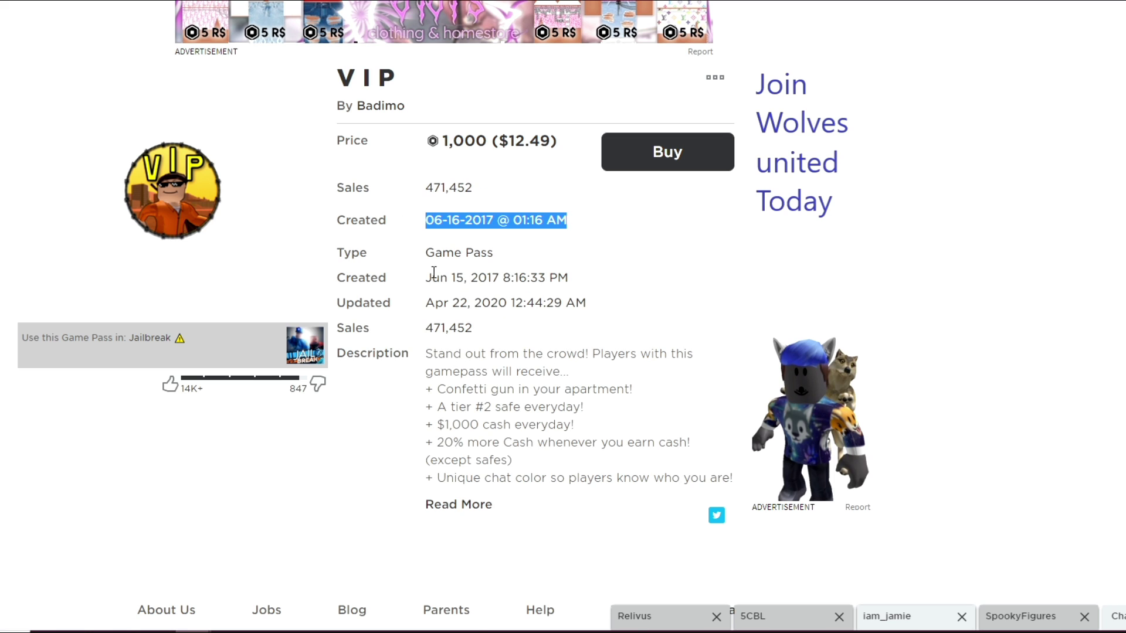
{"action": "left_click_drag", "start_coordinate": [420, 293], "coordinate": [628, 318]}
{"action": "left_click", "coordinate": [593, 334]}
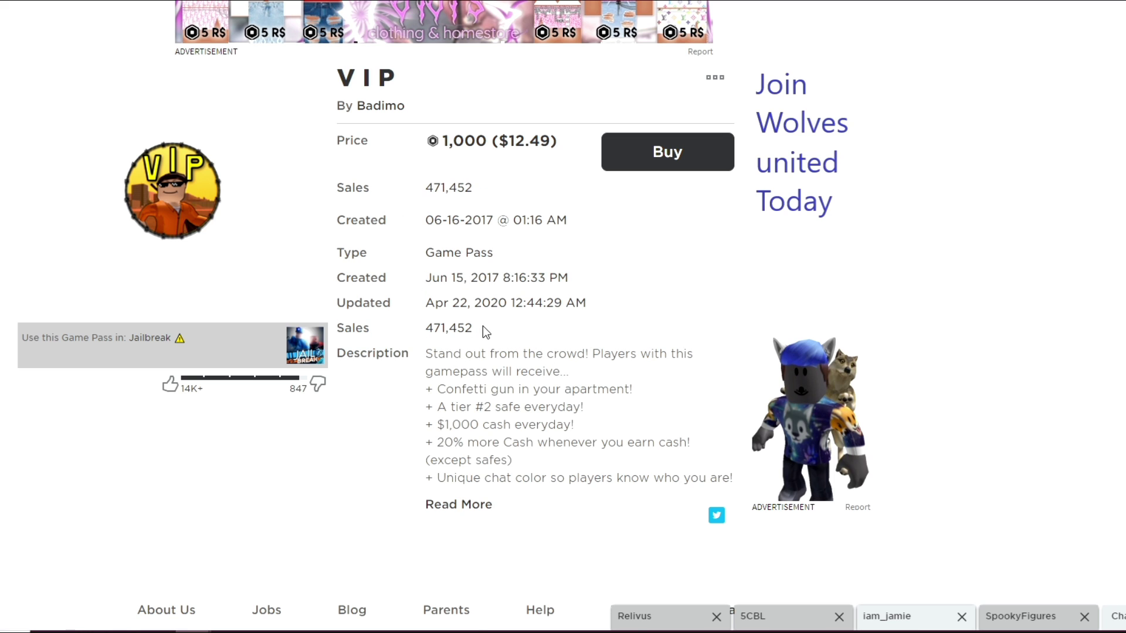
{"action": "left_click_drag", "start_coordinate": [485, 332], "coordinate": [414, 330]}
{"action": "left_click", "coordinate": [518, 348]}
{"action": "left_click_drag", "start_coordinate": [490, 342], "coordinate": [426, 333]}
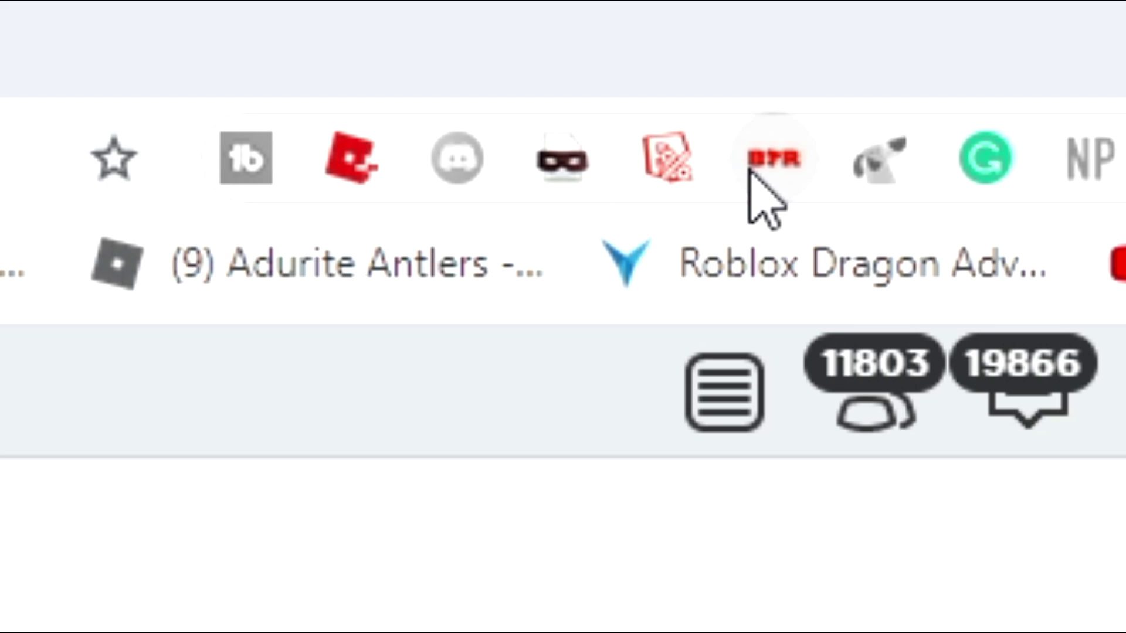
Open the BTRoblox 2.14.1 settings popup and point out its General settings
{"action": "left_click", "coordinate": [751, 171]}
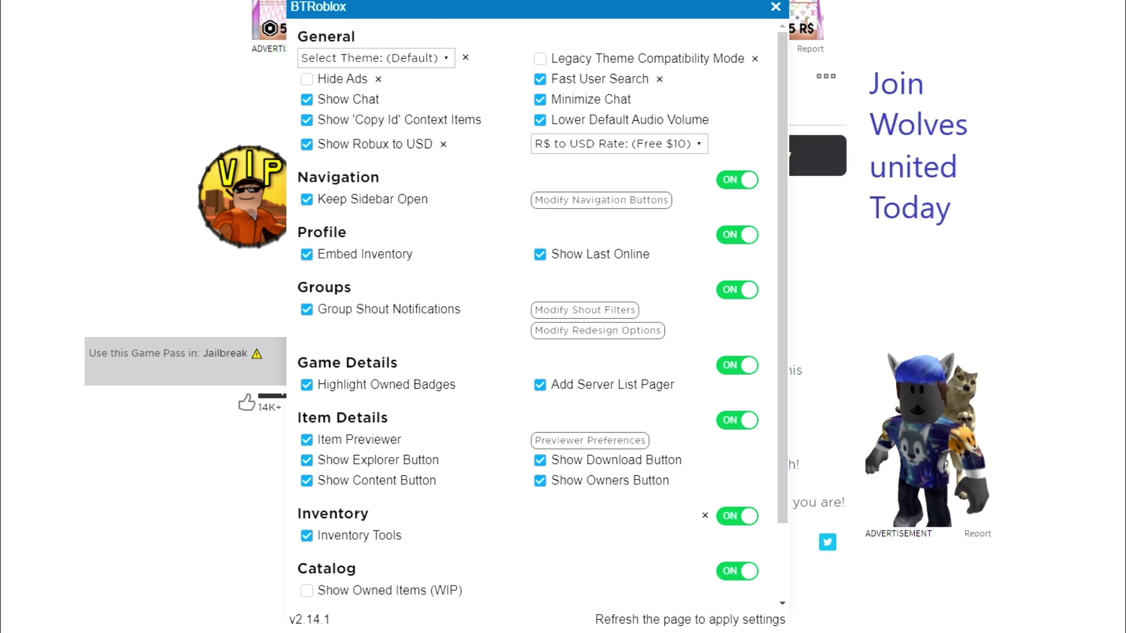
{"action": "left_click_drag", "start_coordinate": [571, 5], "coordinate": [495, 28]}
{"action": "left_click", "coordinate": [495, 28]}
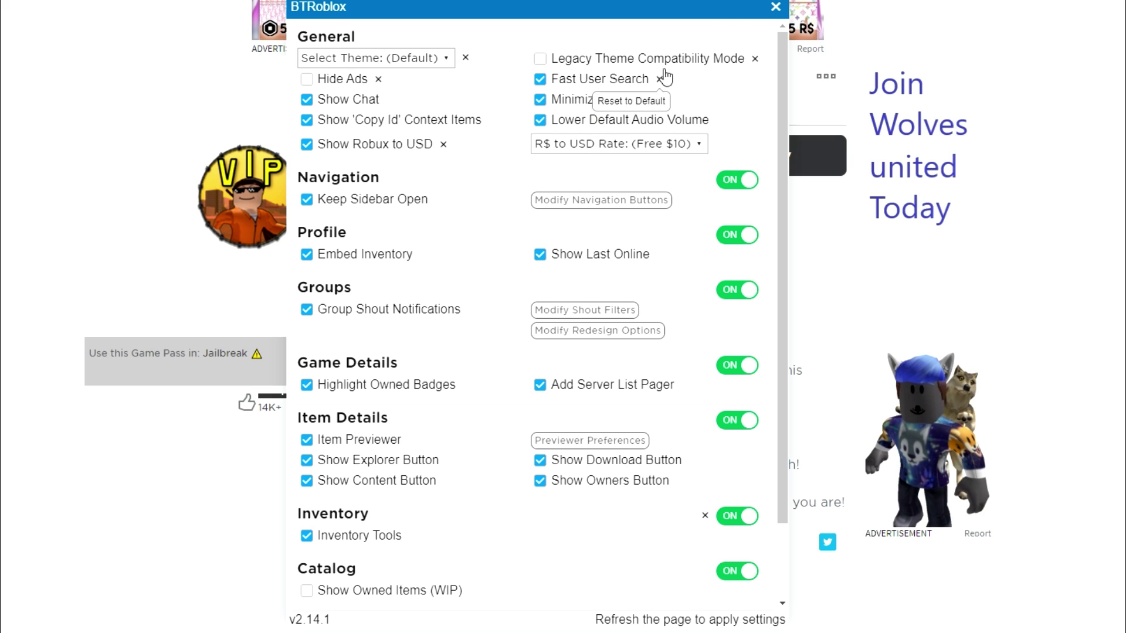
Close the BTRoblox settings and point out the VIP pass price of 1,000 ($12.49)
{"action": "left_click", "coordinate": [775, 8]}
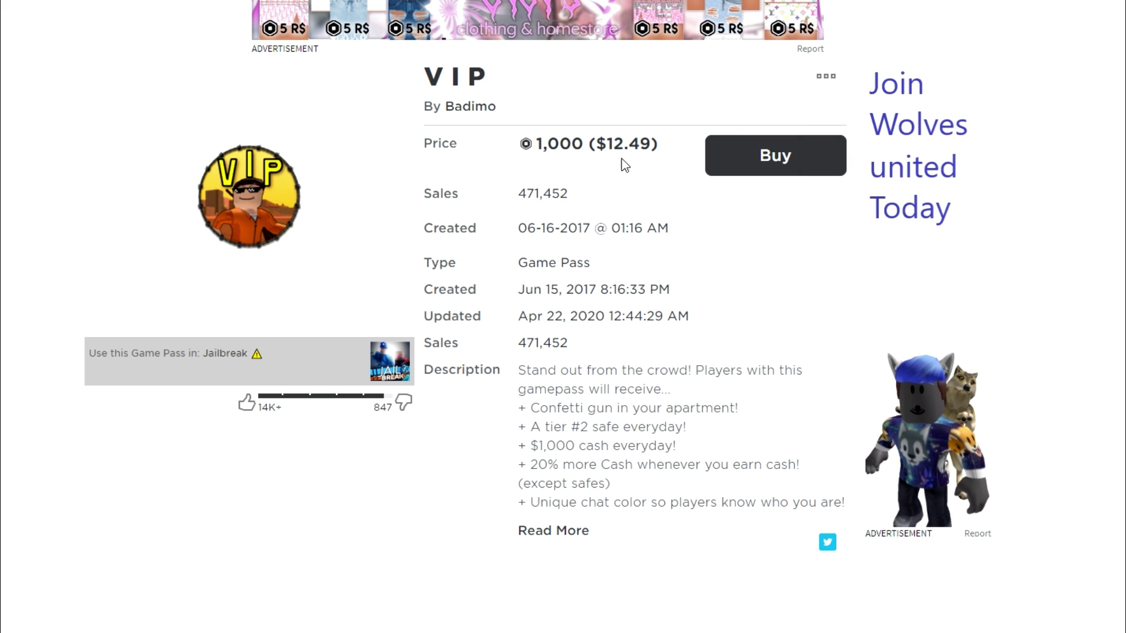
{"action": "left_click_drag", "start_coordinate": [536, 146], "coordinate": [650, 144]}
{"action": "left_click", "coordinate": [604, 147]}
{"action": "left_click", "coordinate": [634, 146]}
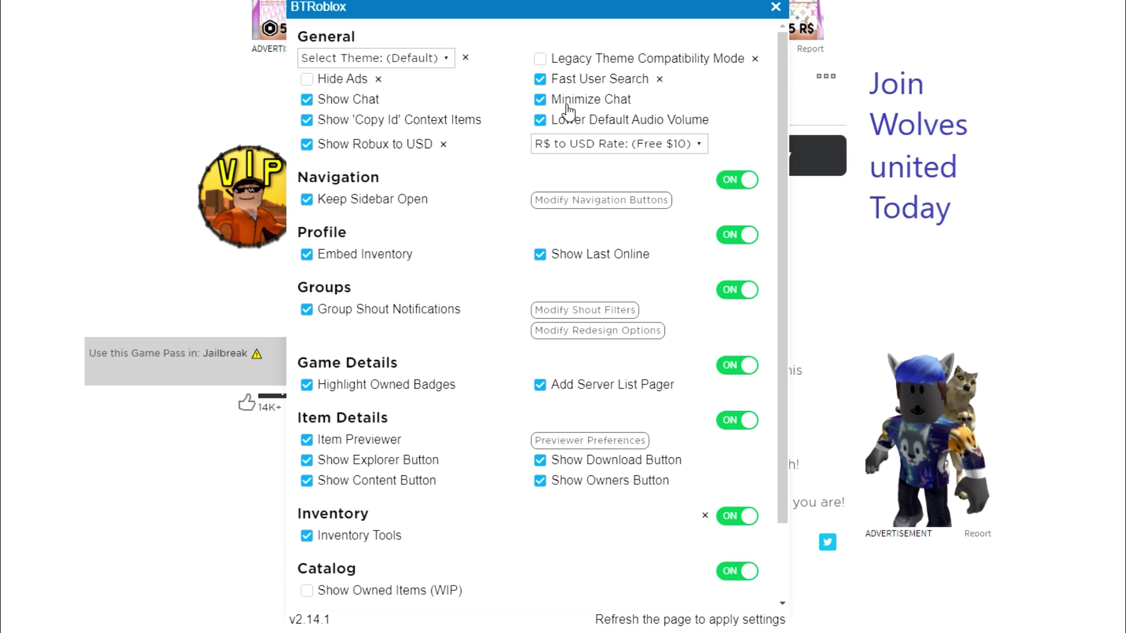
{"action": "left_click", "coordinate": [775, 9]}
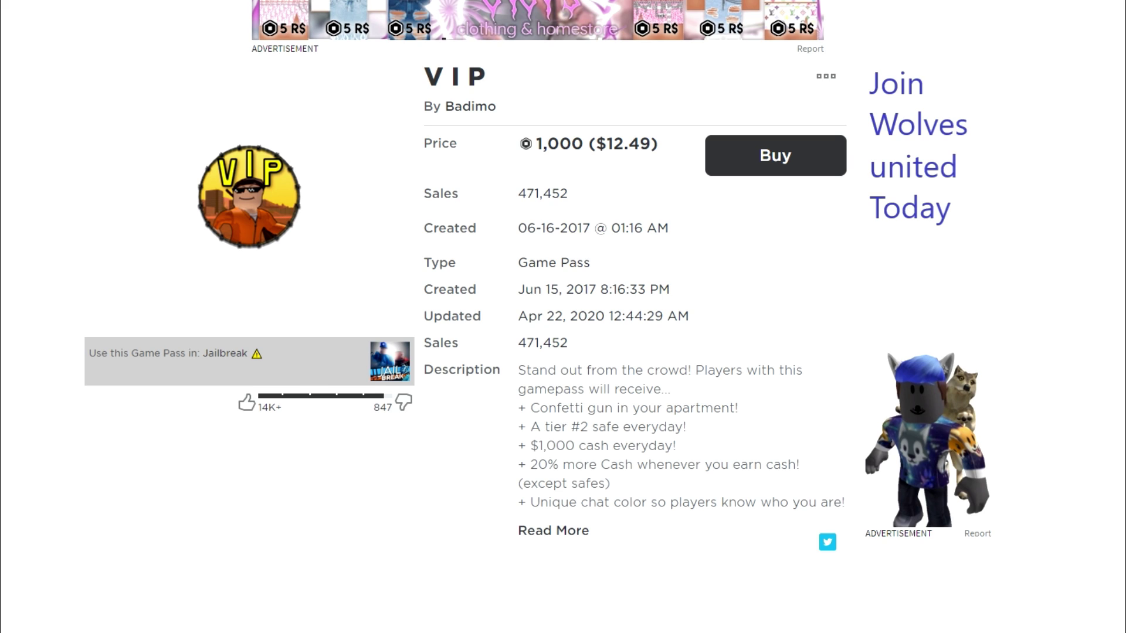
Dismiss the 'gpr3' search suggestions so the BTRoblox settings show over the VIP game pass page
{"action": "type", "text": "gpr3"}
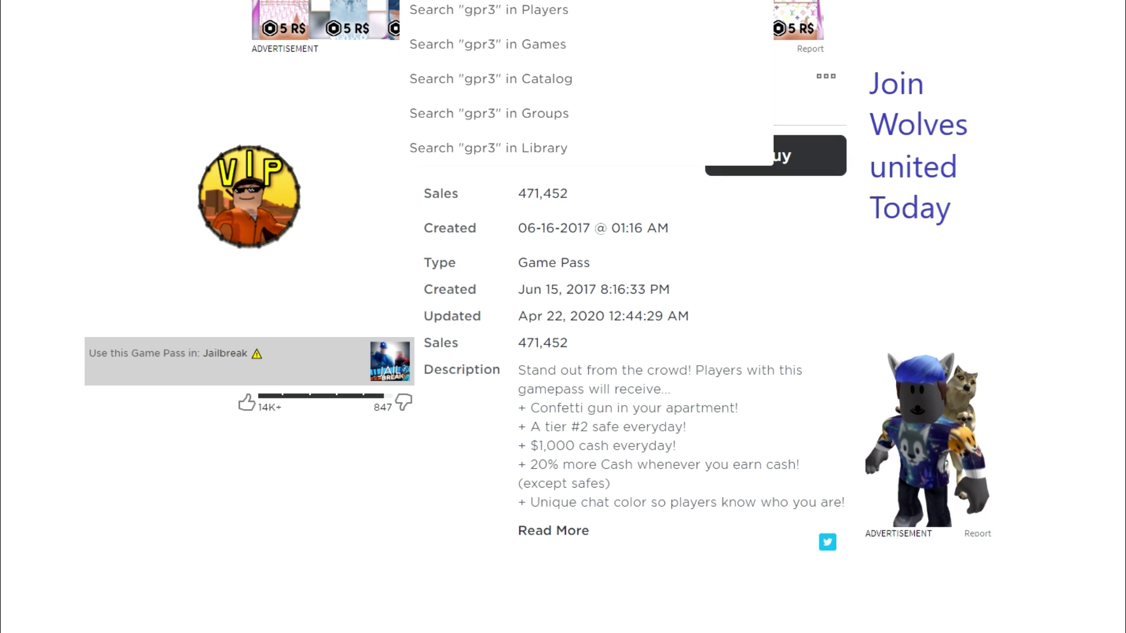
{"action": "left_click", "coordinate": [1072, 11]}
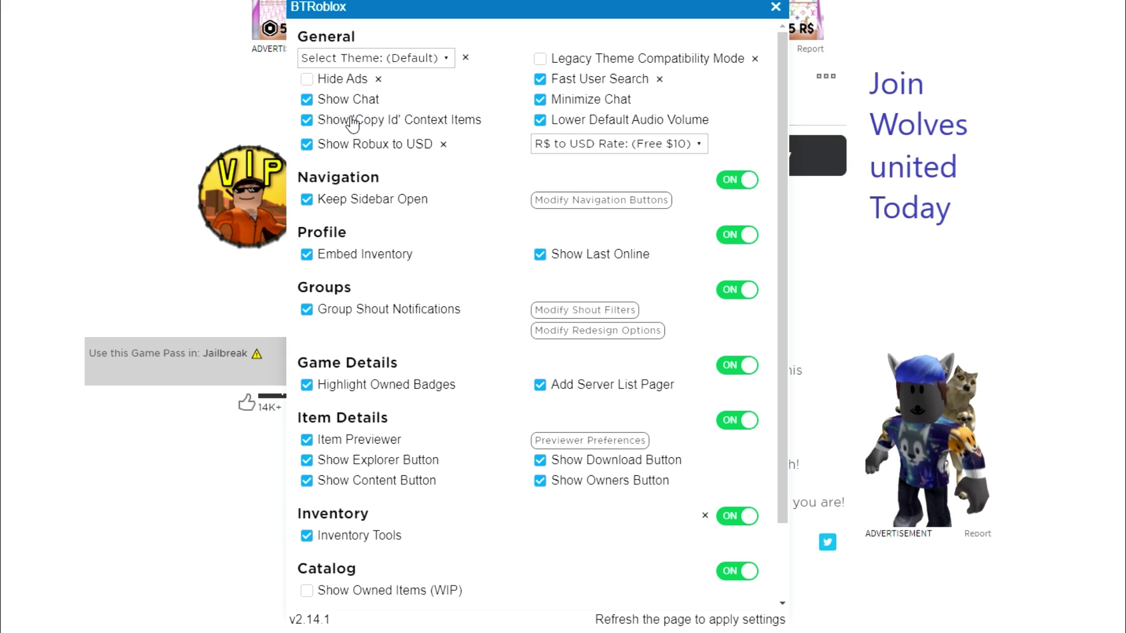
Enable Hide Ads in BTRoblox and close the settings panel over the VIP game pass page
{"action": "left_click", "coordinate": [307, 80]}
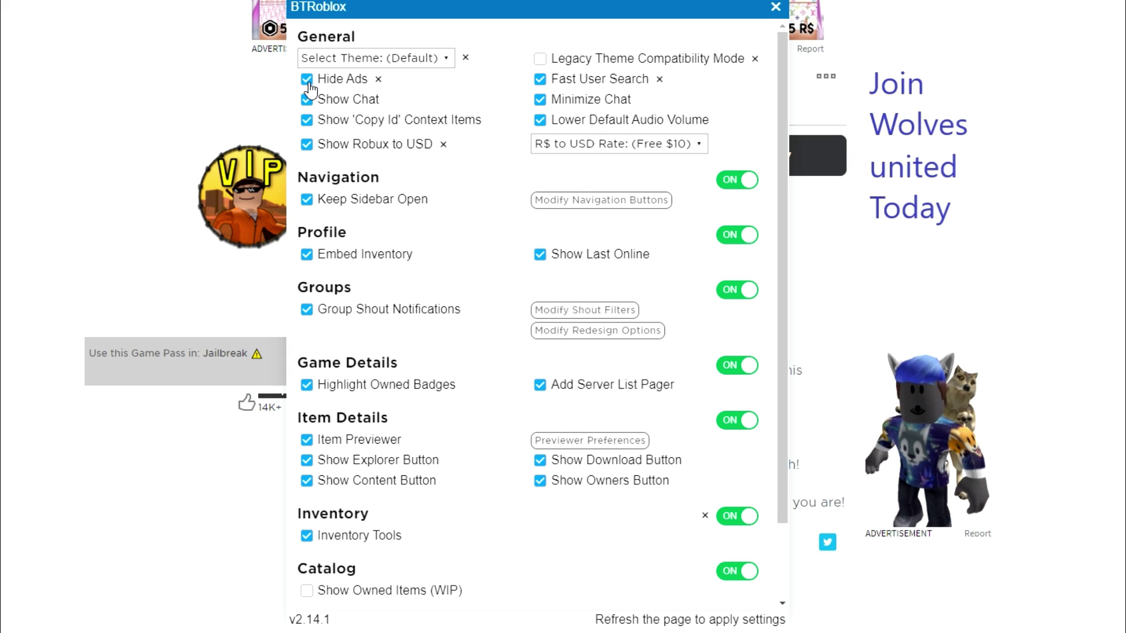
{"action": "left_click", "coordinate": [774, 8]}
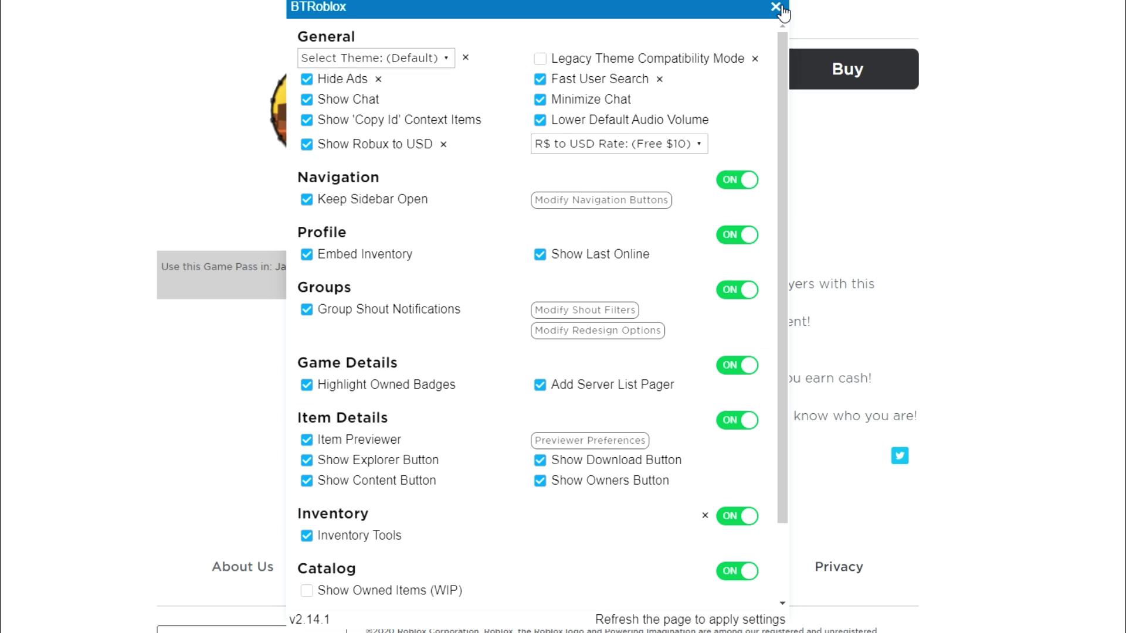
{"action": "left_click", "coordinate": [778, 7]}
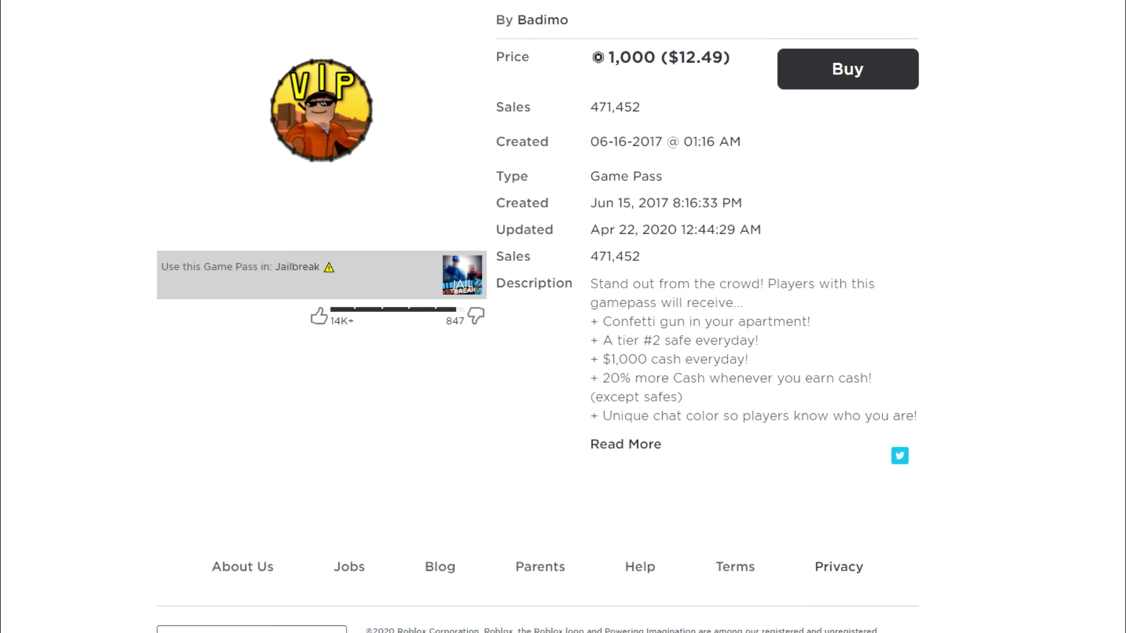
Search for a player by username and open their profile
{"action": "type", "text": "jack"}
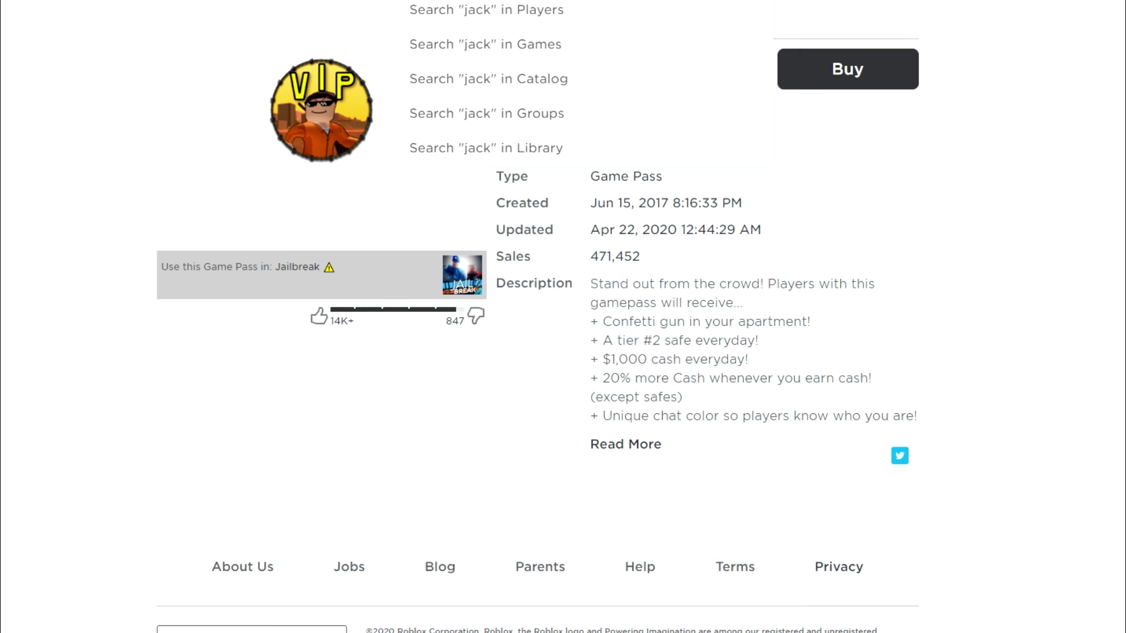
{"action": "key", "text": "Return"}
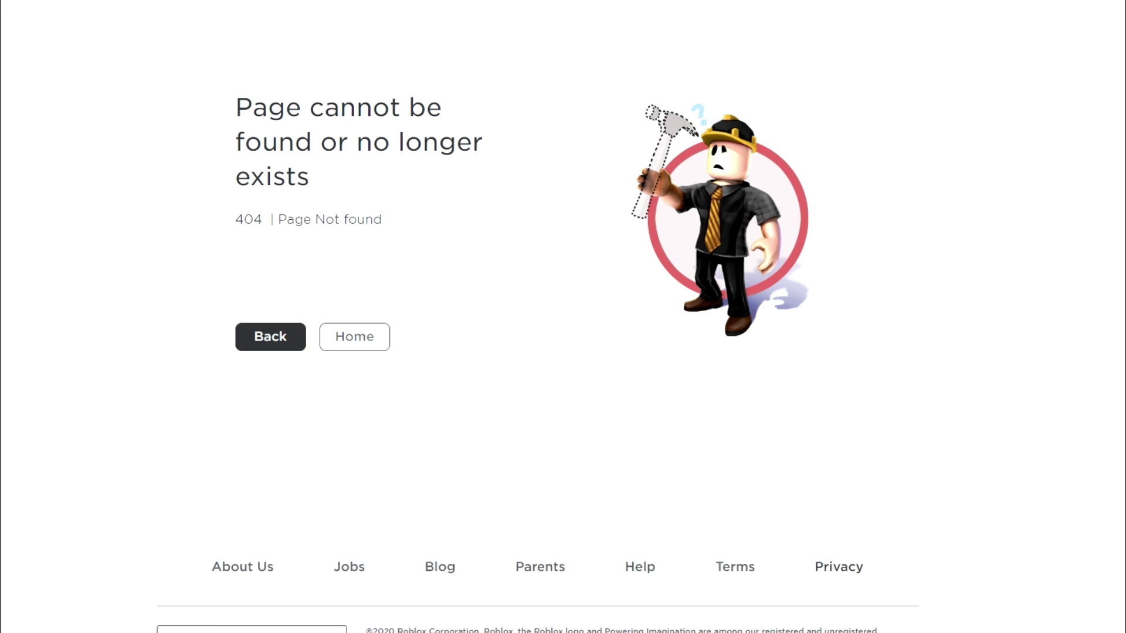
{"action": "type", "text": "john"}
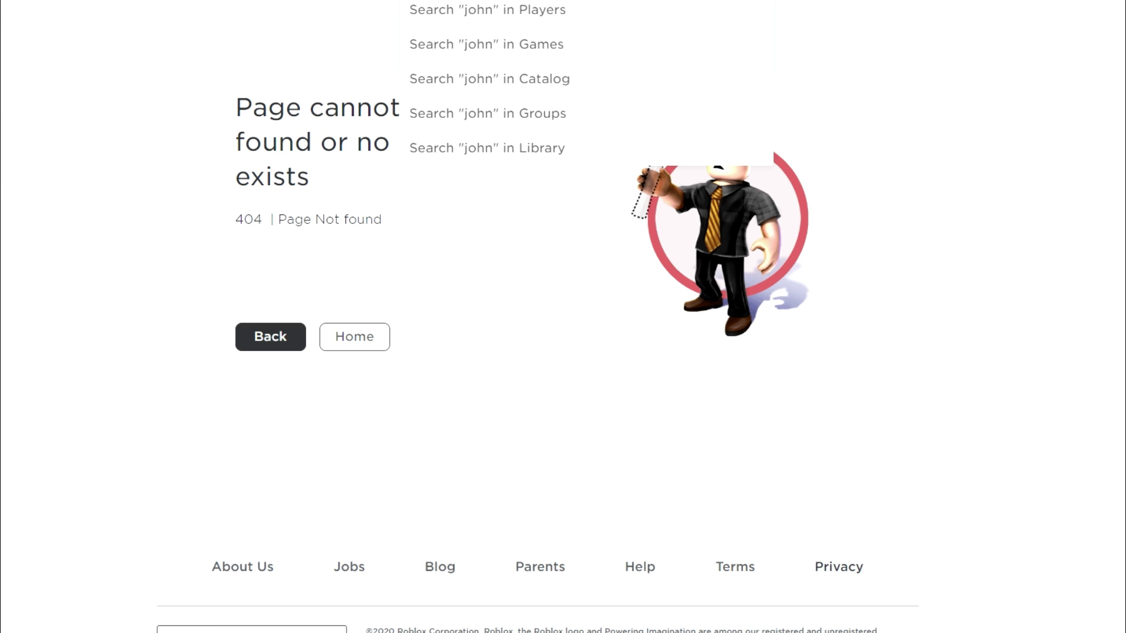
{"action": "key", "text": "Return"}
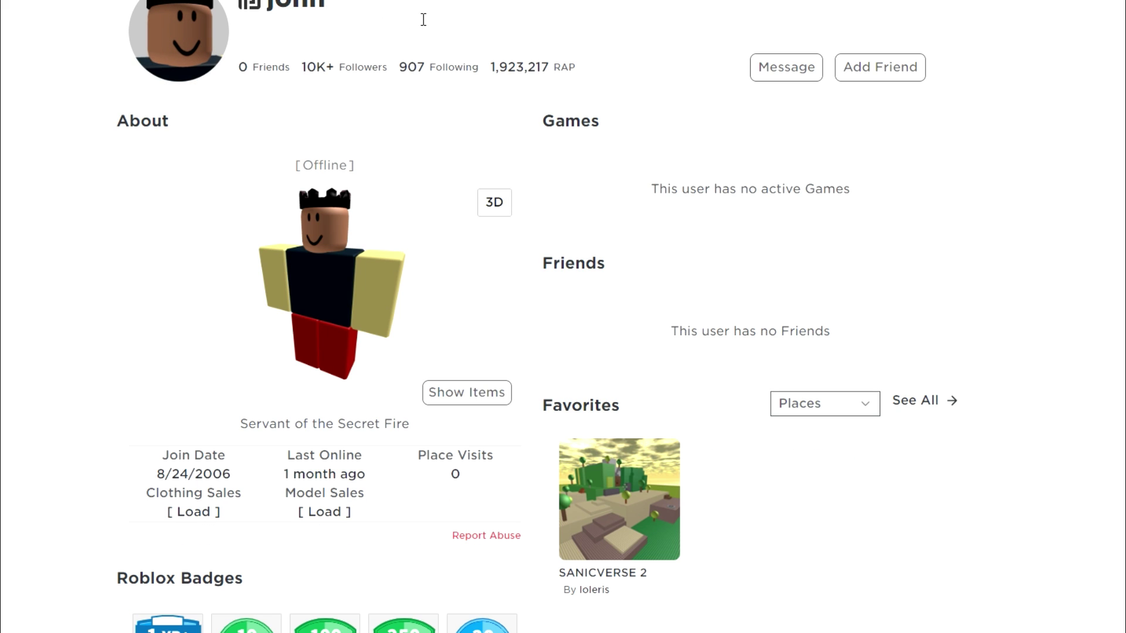
Highlight the profile's Last Online label, the 8/24/2006 join date and the Place Visits count
{"action": "scroll", "coordinate": [510, 84], "scroll_direction": "down", "scroll_amount": 3}
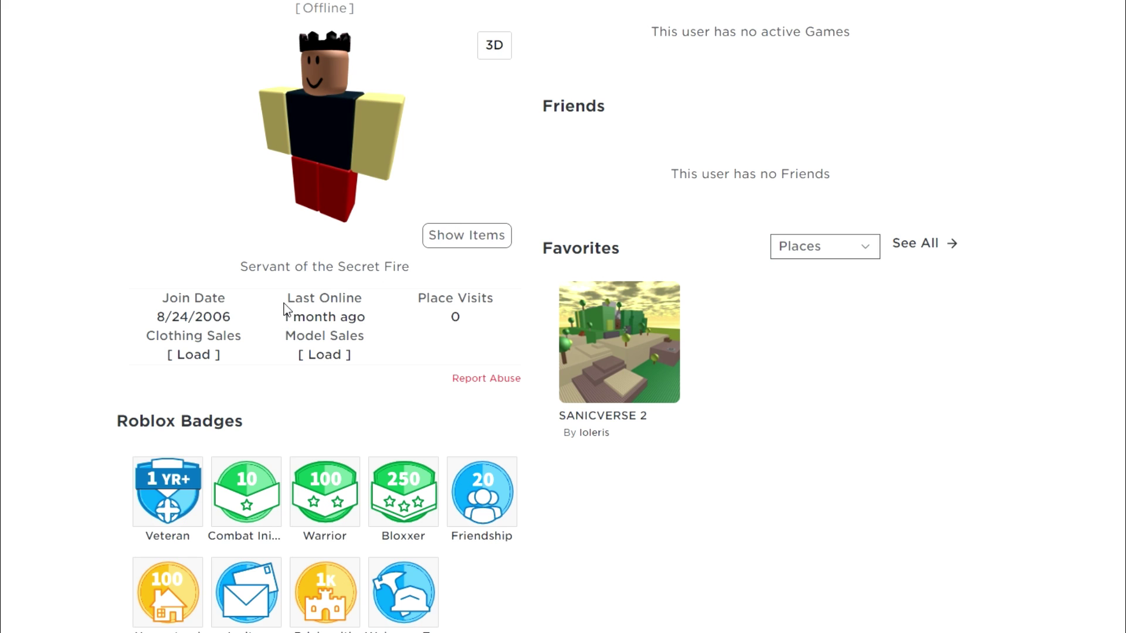
{"action": "mouse_move", "coordinate": [284, 311]}
{"action": "left_mouse_down"}
{"action": "mouse_move", "coordinate": [349, 321]}
{"action": "mouse_move", "coordinate": [287, 314]}
{"action": "left_mouse_up"}
{"action": "left_click", "coordinate": [349, 321]}
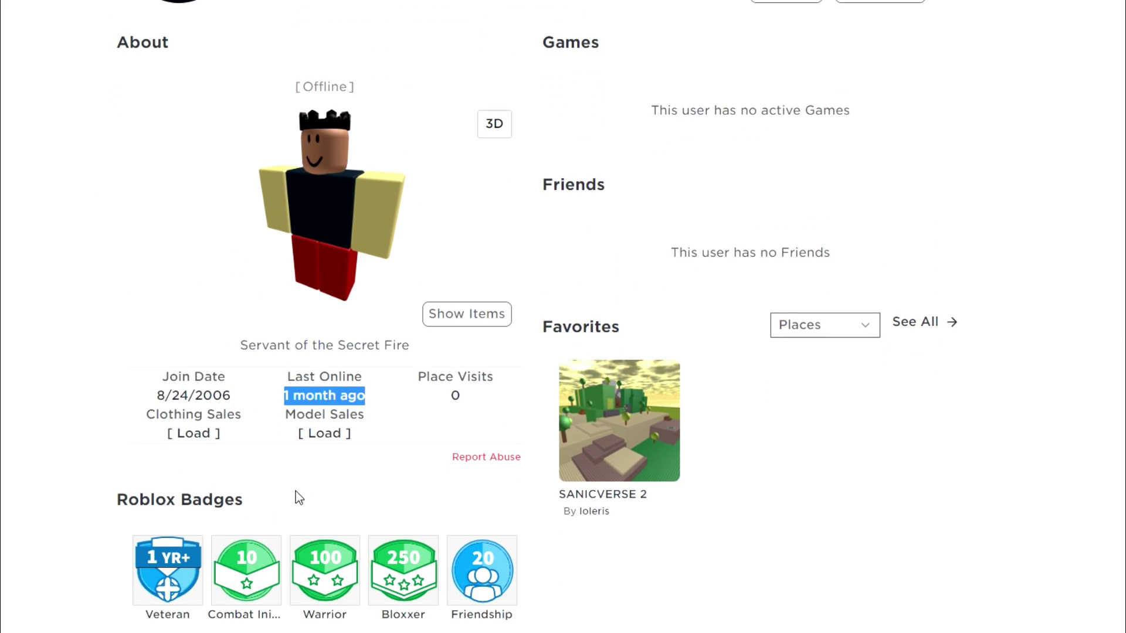
{"action": "left_click_drag", "start_coordinate": [233, 403], "coordinate": [152, 390]}
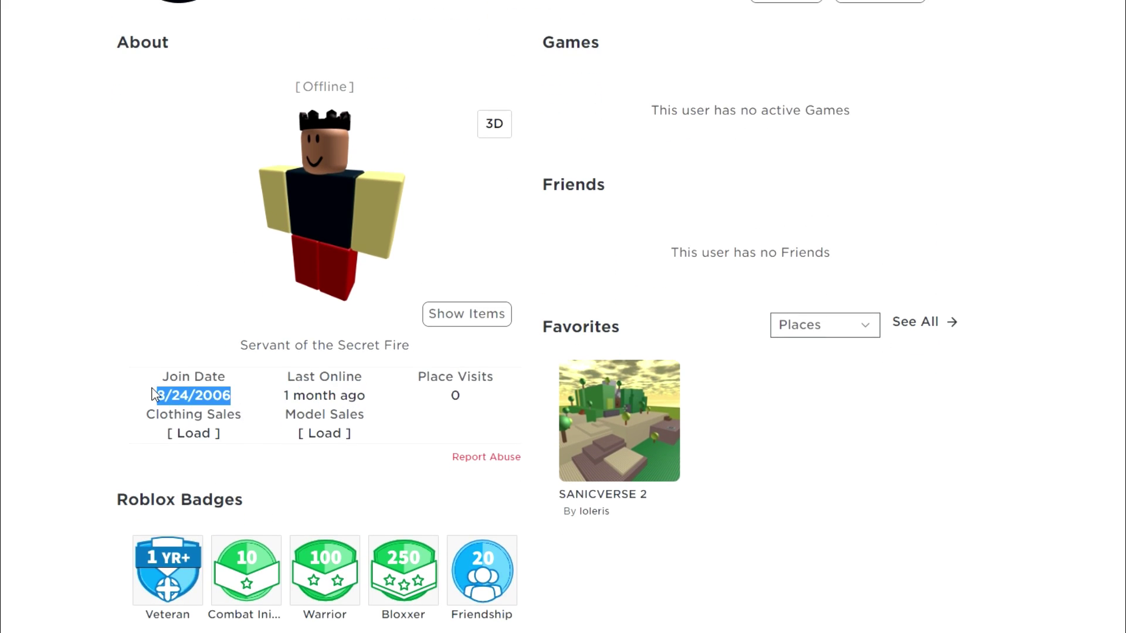
{"action": "double_click", "coordinate": [456, 396]}
{"action": "scroll", "coordinate": [674, 376], "scroll_direction": "up", "scroll_amount": 1}
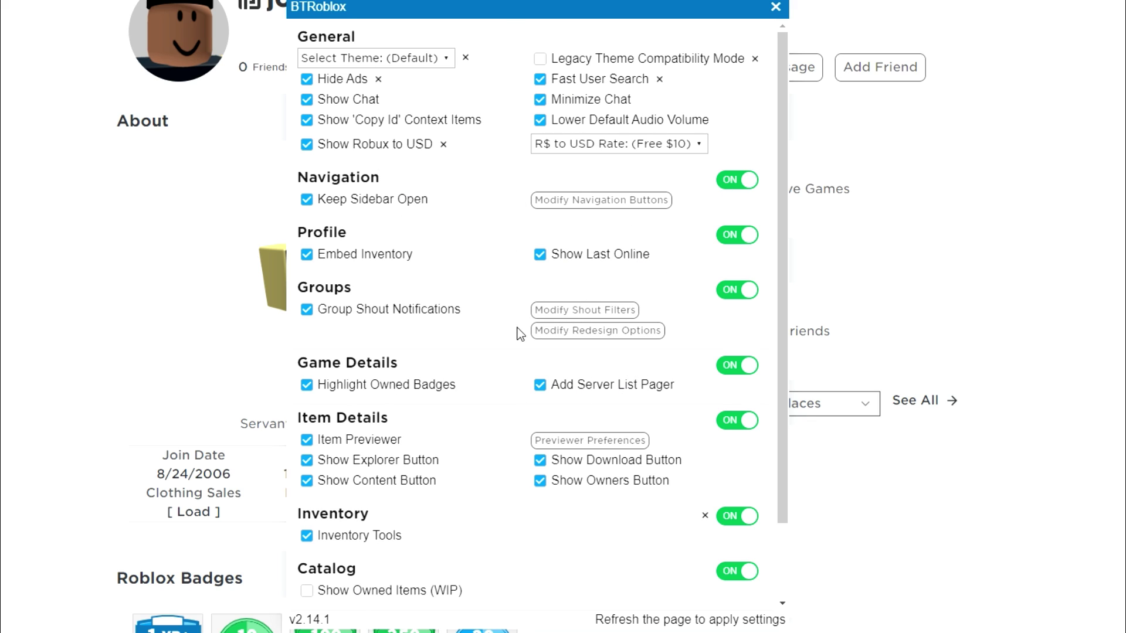
Choose the Sky theme in BTRoblox, close the settings and reload the page with F5
{"action": "left_click", "coordinate": [391, 61]}
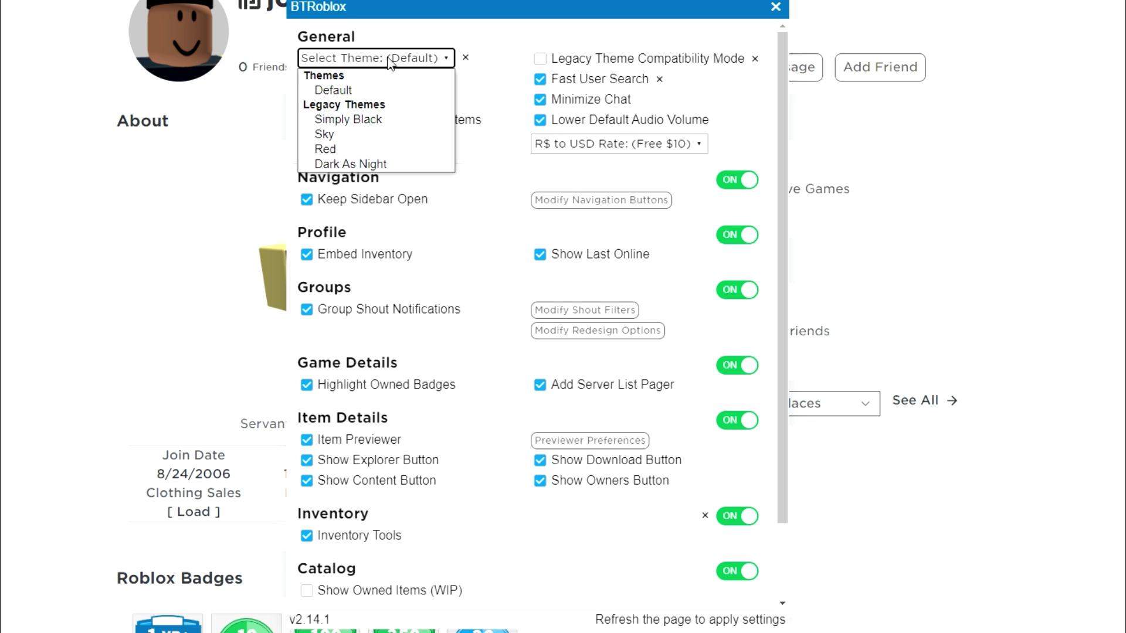
{"action": "left_click", "coordinate": [376, 136]}
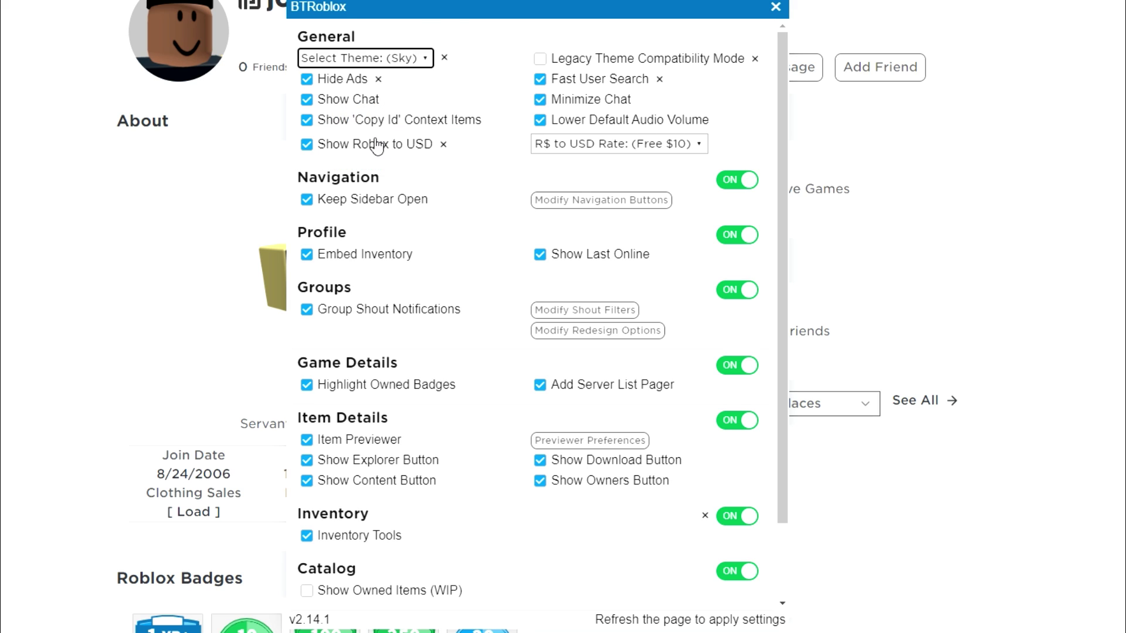
{"action": "left_click", "coordinate": [776, 7]}
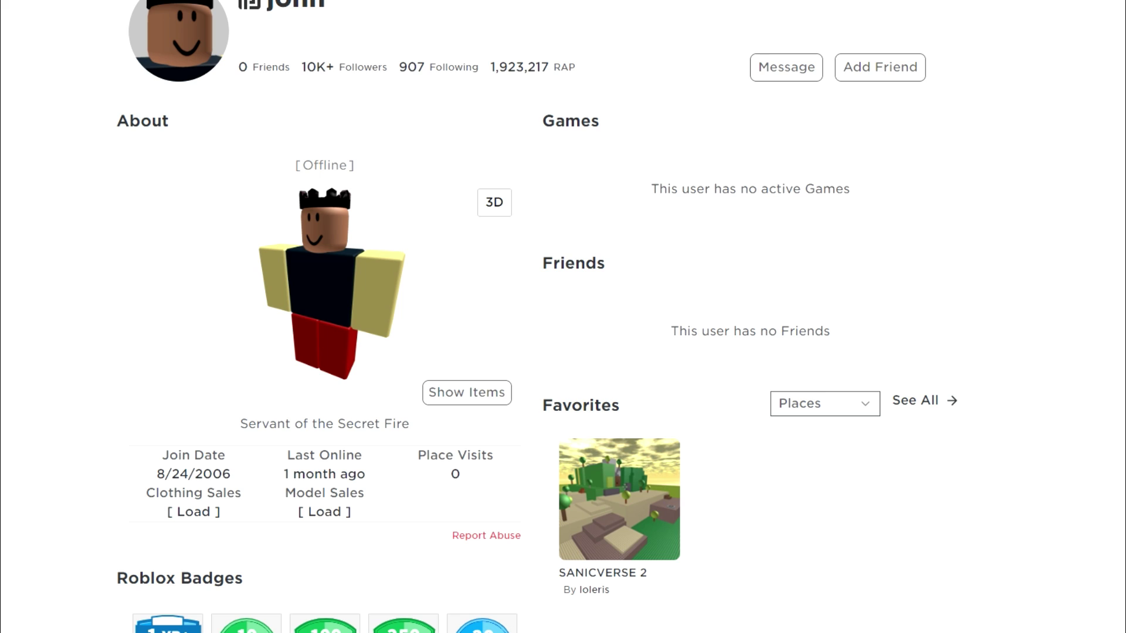
{"action": "key", "text": "F5"}
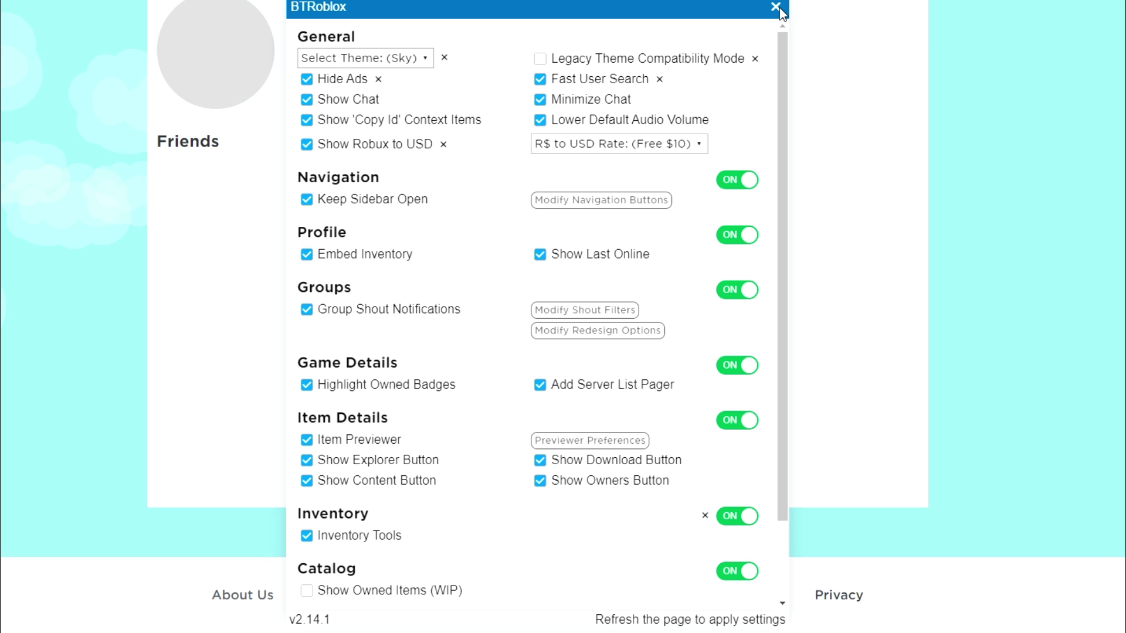
Close the BTRoblox settings, revealing the Sky-themed home page with Friends (95) and Continue Playing
{"action": "left_click", "coordinate": [775, 9]}
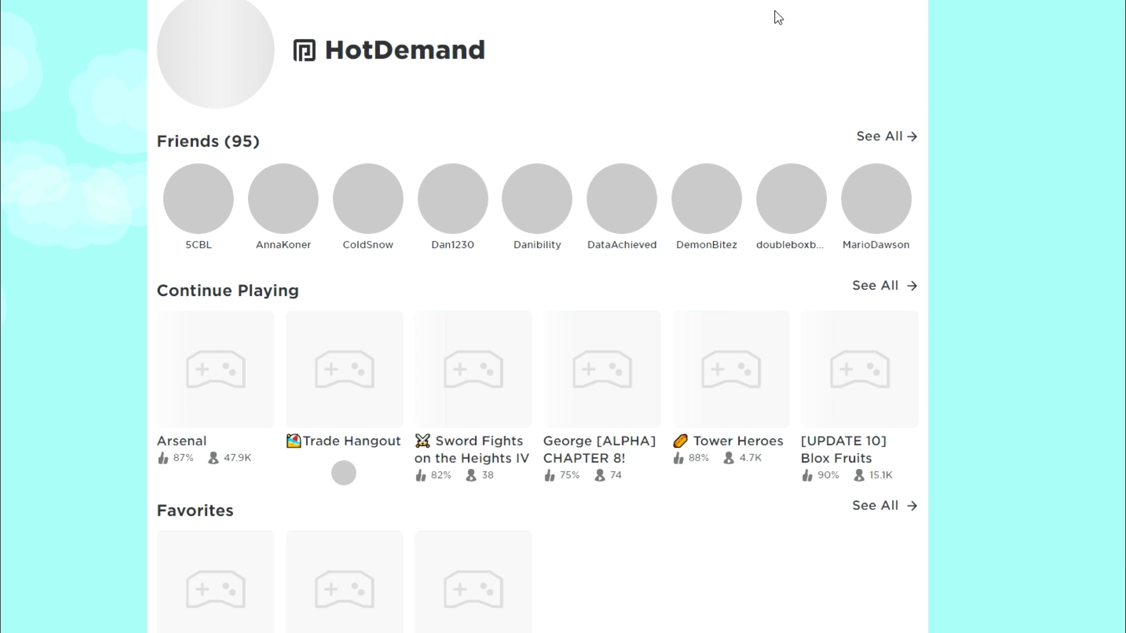